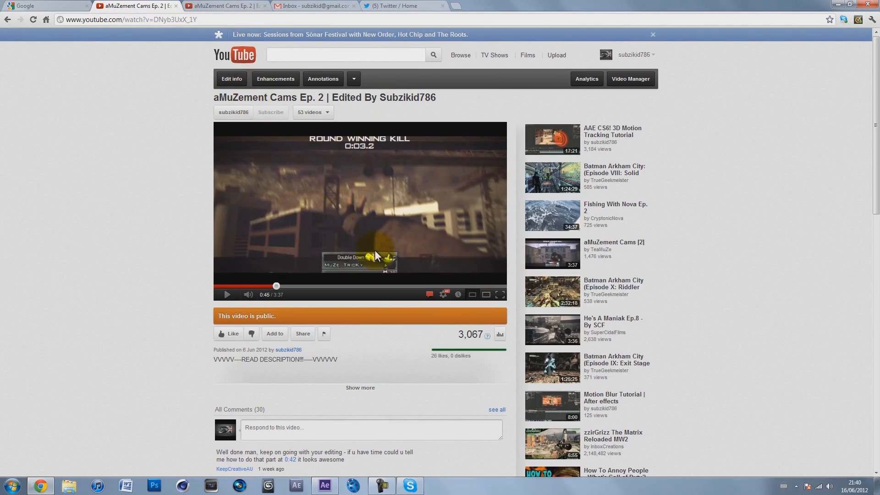
Play the example transition in the second open copy of the aMuZement Cams Ep. 2 video and pause it.
left_click(246, 6)
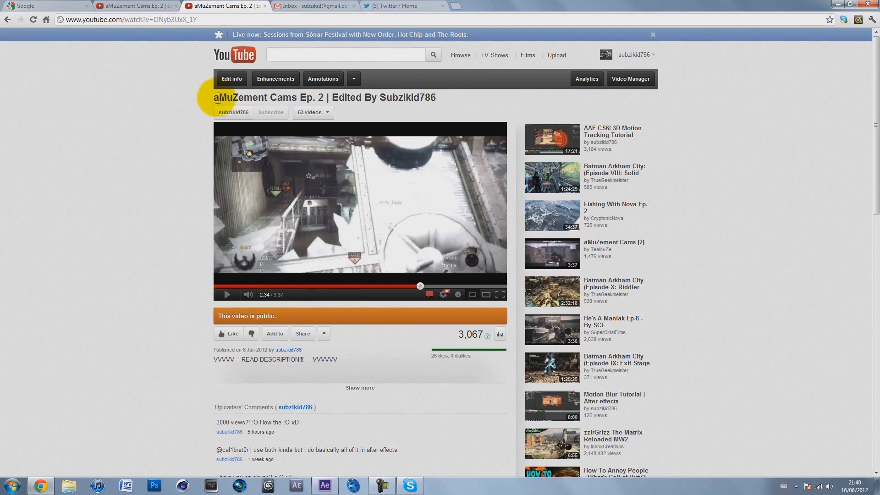
left_click(373, 202)
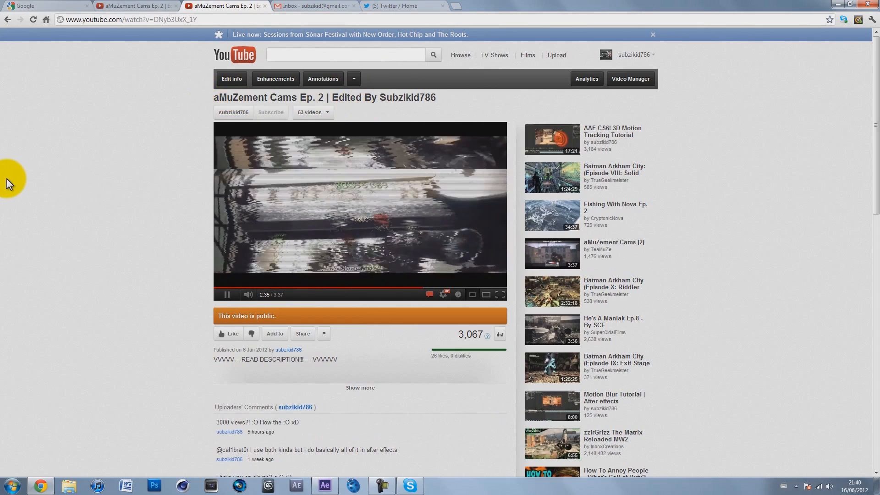
key("space")
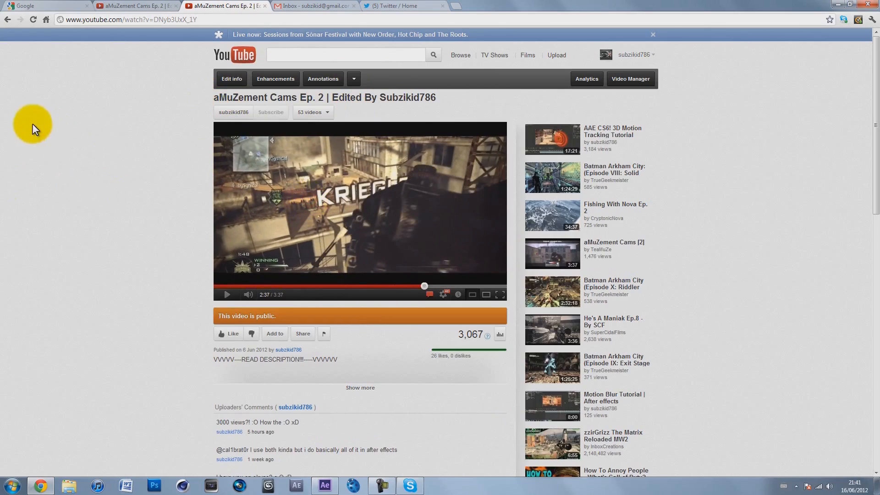
double_click(222, 99)
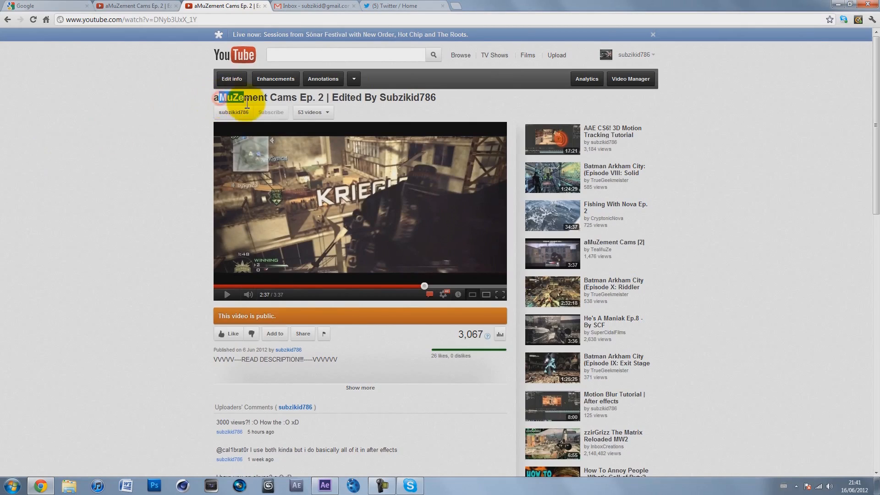
left_click(186, 89)
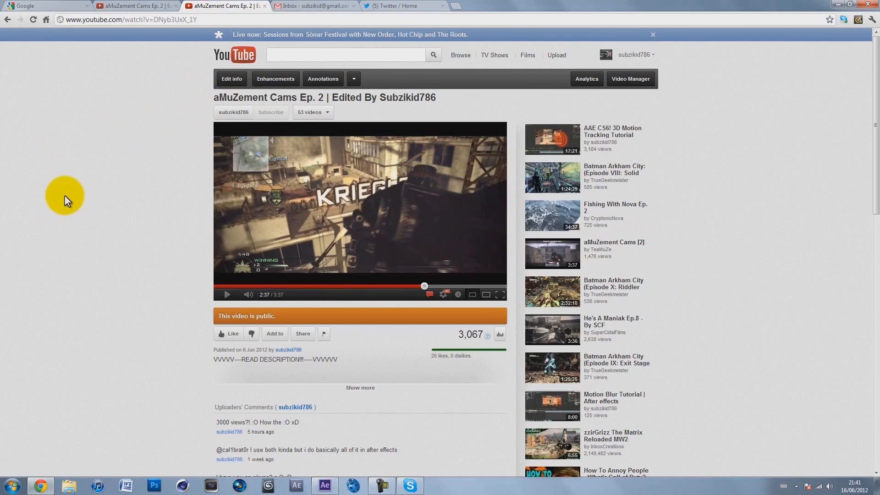
Switch to After Effects and extend the work area start to slightly before the beginning of the cam underpass clip.
left_click(837, 4)
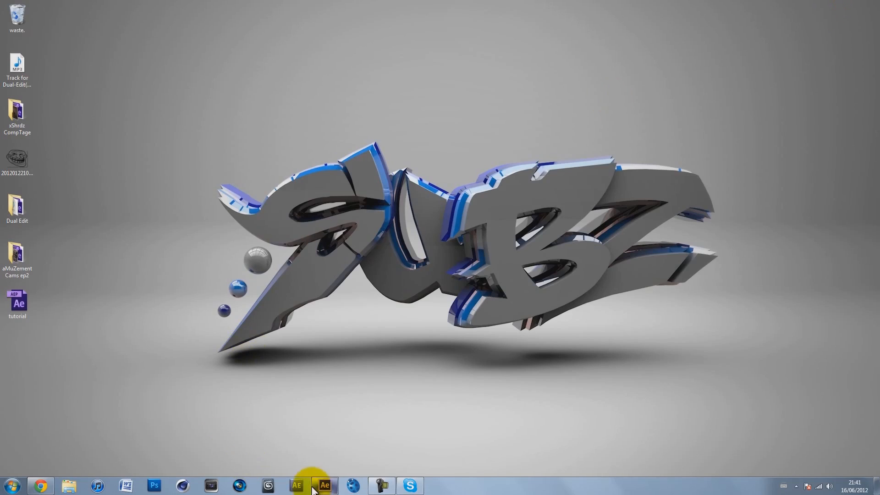
left_click(327, 485)
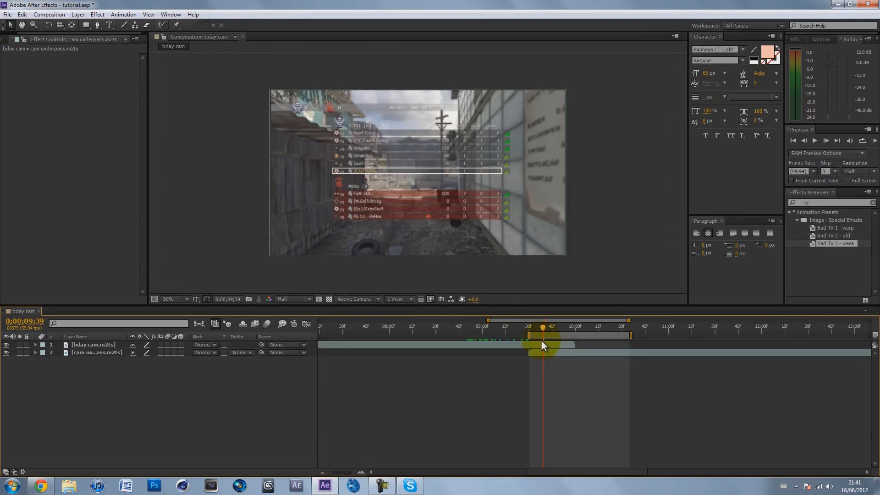
left_click_drag(528, 334, 517, 333)
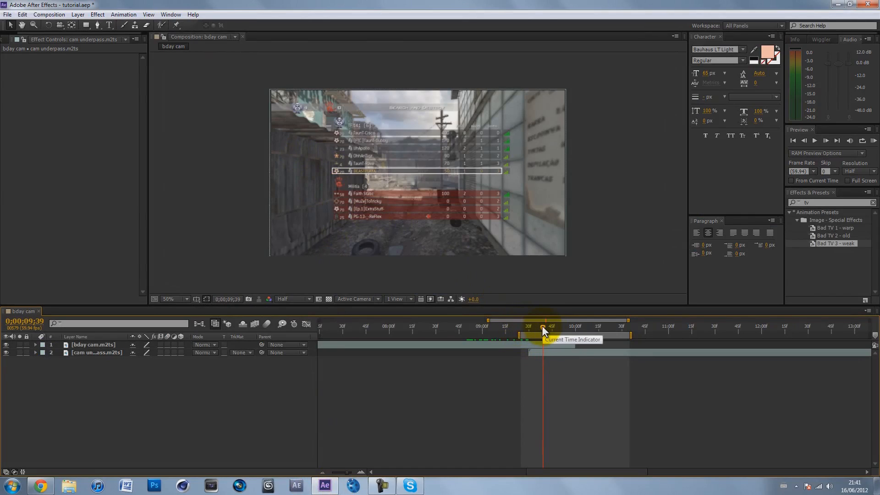
Clear the search term from the effects and presets search.
left_click(820, 262)
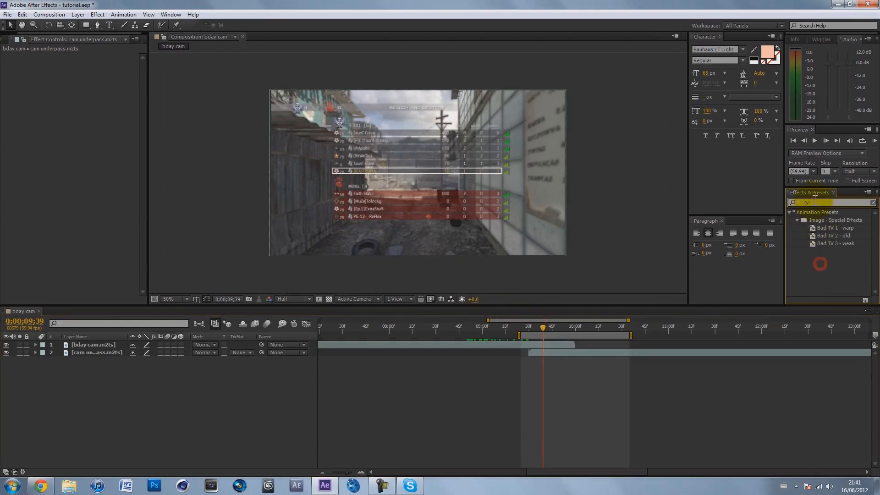
key("BackSpace")
left_click(524, 387)
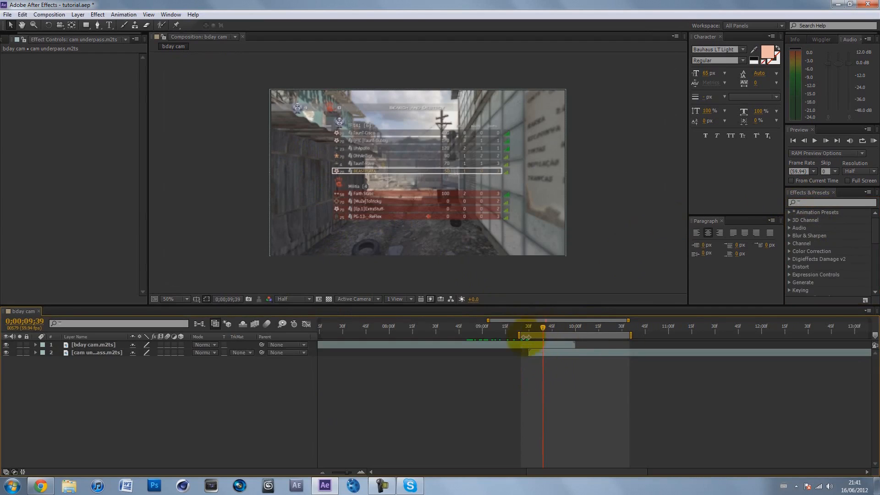
Place the playhead at 0;00;09;39, 20 frames before the end of the bday cam clip.
left_click_drag(541, 327, 574, 326)
key("shift+Page_Up")
key("shift+Page_Up")
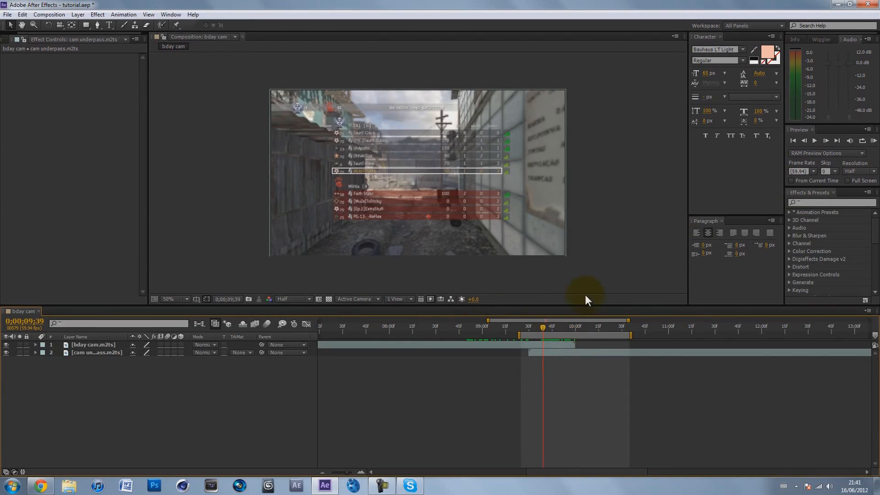
Add a new adjustment layer above the two clips and rename it "Tv warp transition".
left_click(807, 200)
left_click(367, 413)
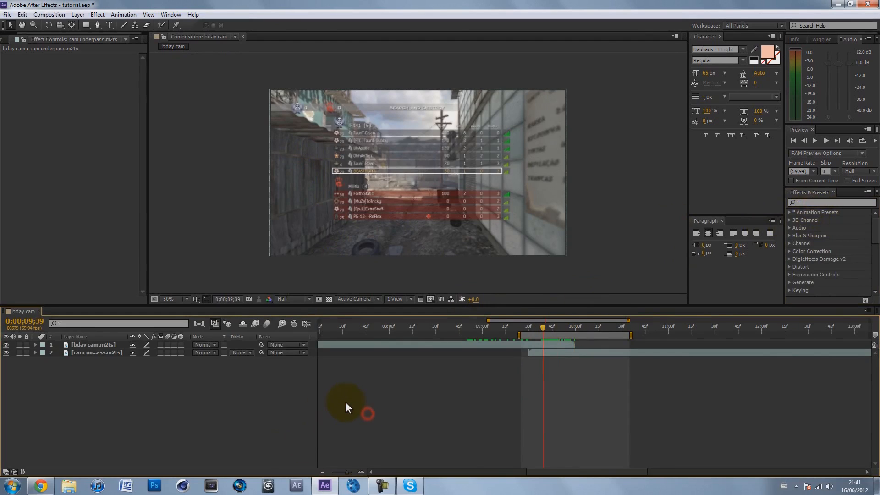
key("ctrl+alt+y")
key("Return")
type("Tv")
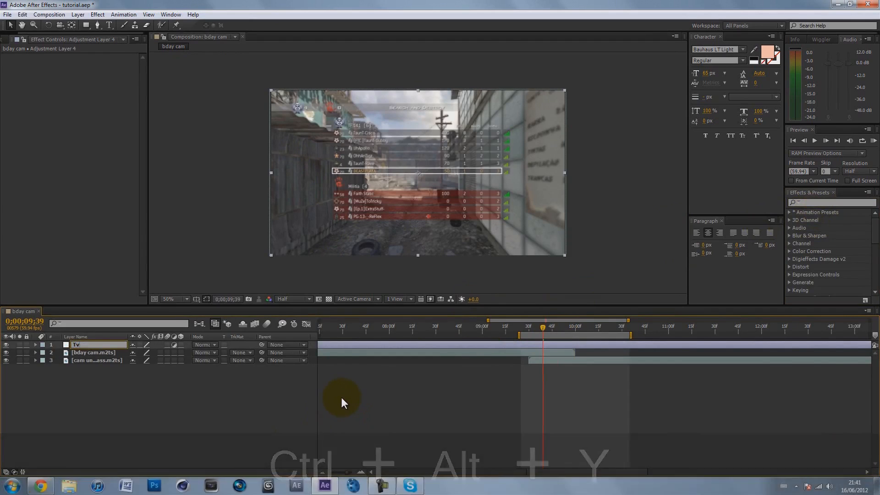
type(" warp transition")
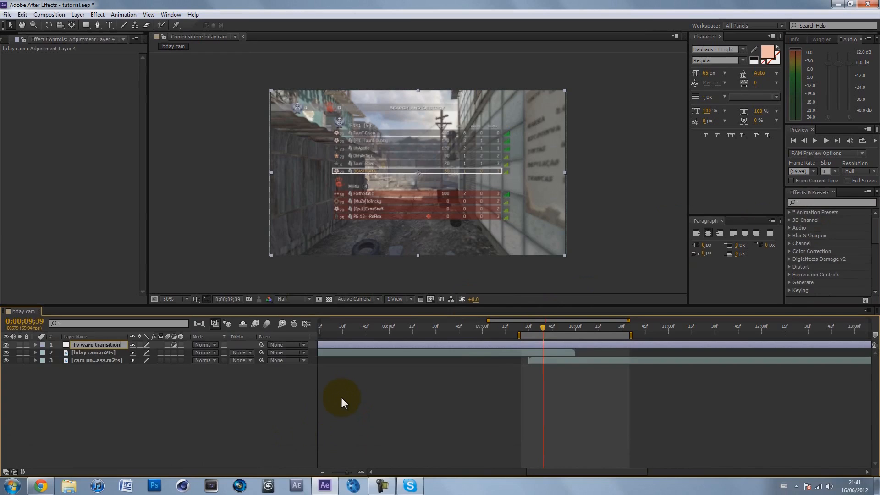
key("Return")
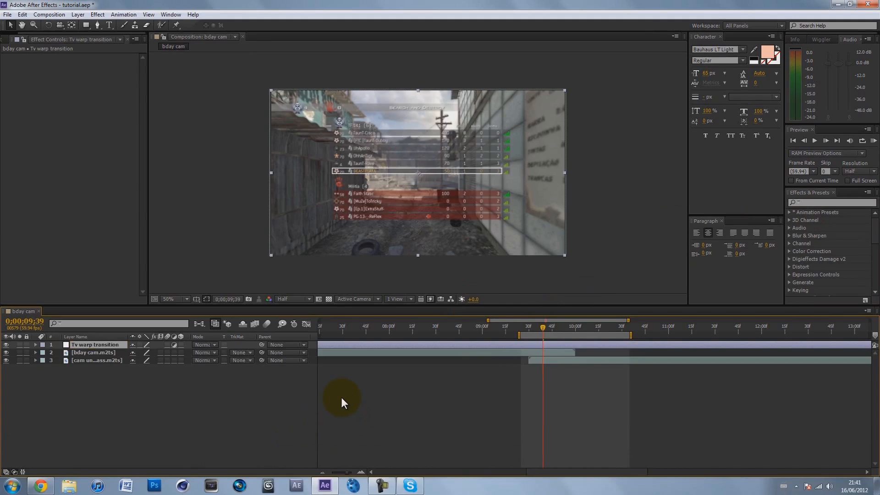
Trim the Tv warp transition layer to start at 0;00;09;39 and end 40 frames further on, at 0;00;10;19.
key("alt+bracketleft")
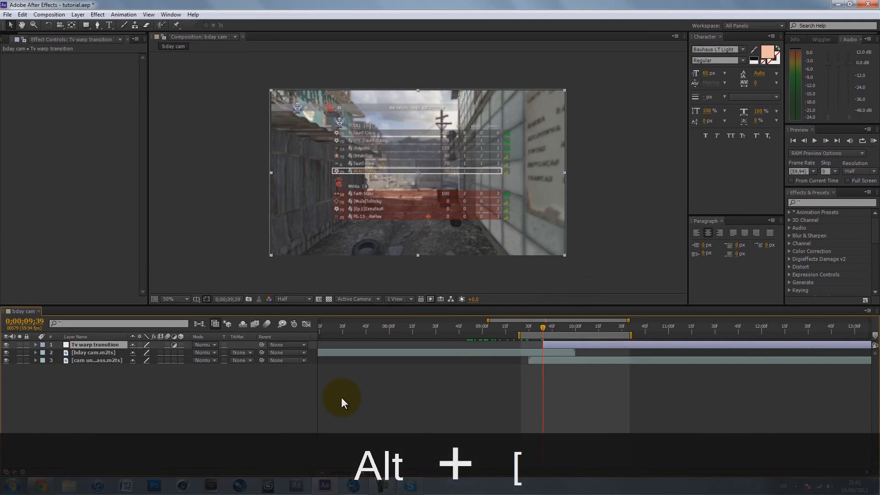
key("shift+Page_Down")
key("shift+Page_Down")
key("shift+Page_Down")
key("shift+Page_Down")
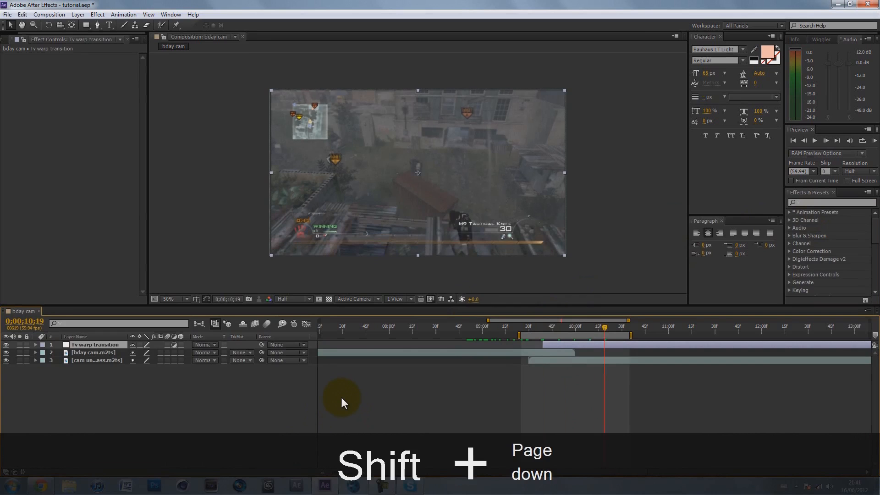
key("alt+bracketright")
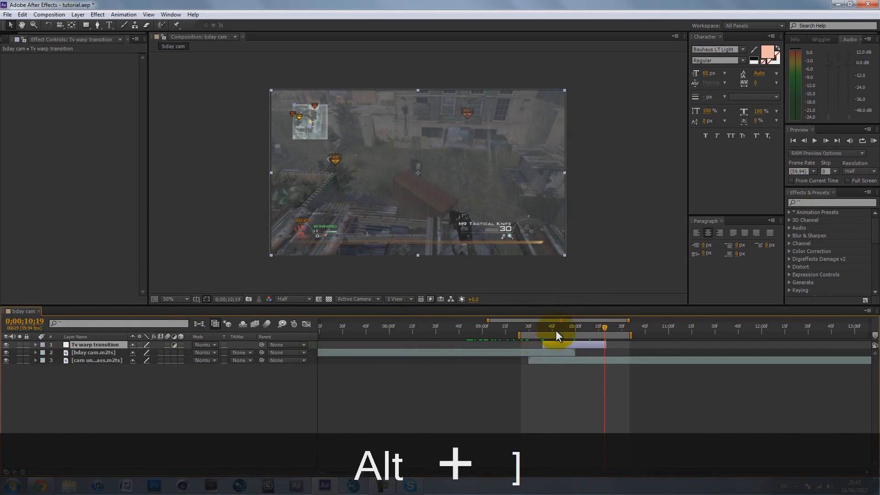
Find the "tv" presets and apply Bad TV 3 - weak to the Tv warp transition layer, with the playhead at 0;00;09;51.
mouse_move(551, 326)
left_mouse_down()
mouse_move(606, 328)
mouse_move(549, 318)
left_mouse_up()
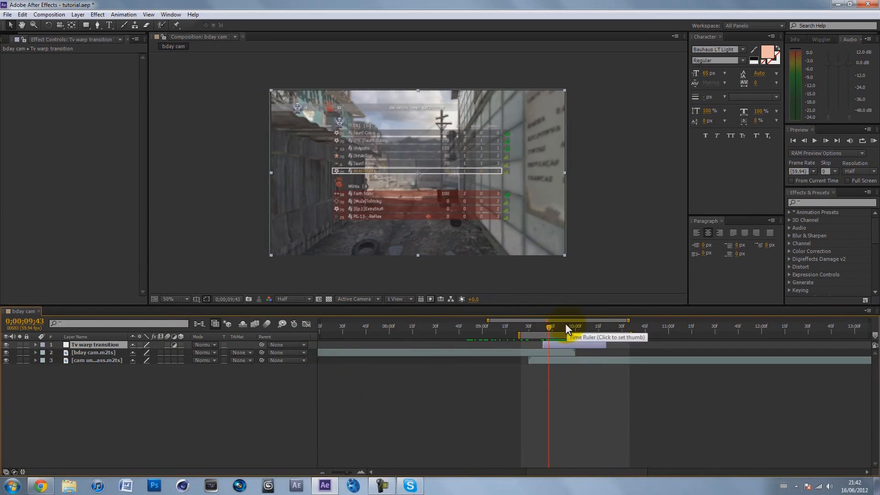
left_click_drag(549, 324, 576, 322)
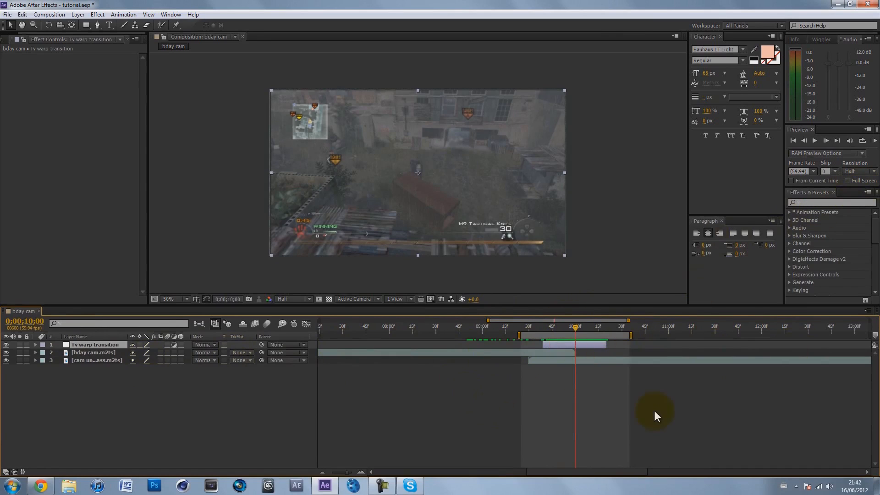
left_click(561, 325)
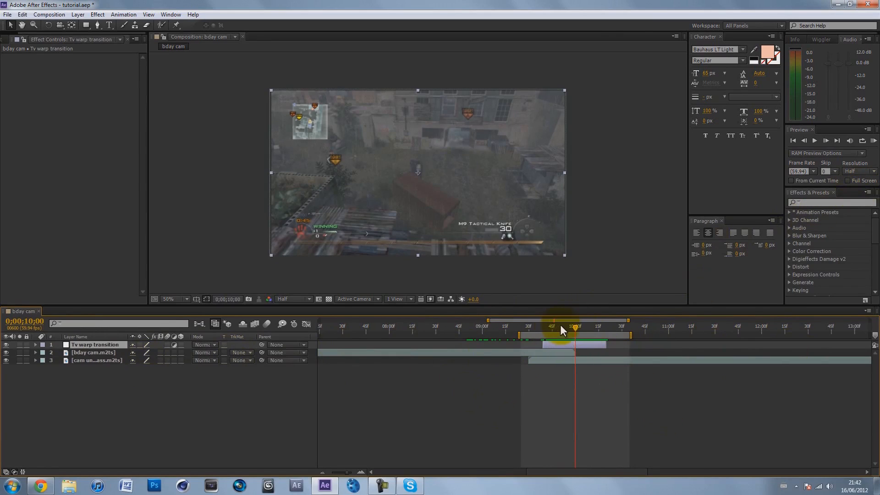
left_click(825, 202)
type("tv")
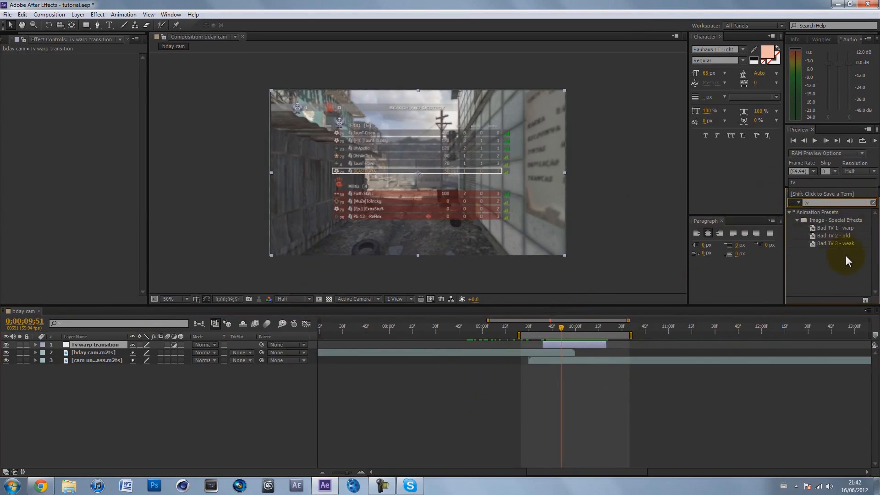
left_click(831, 244)
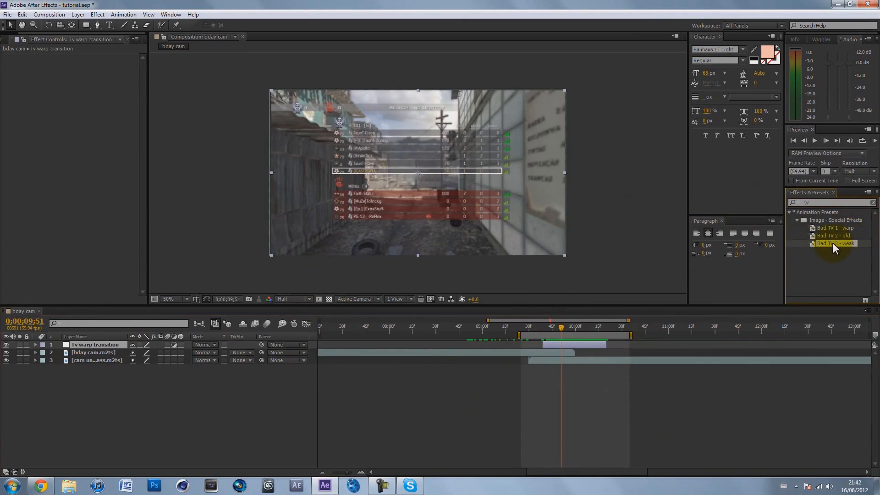
left_click(833, 235)
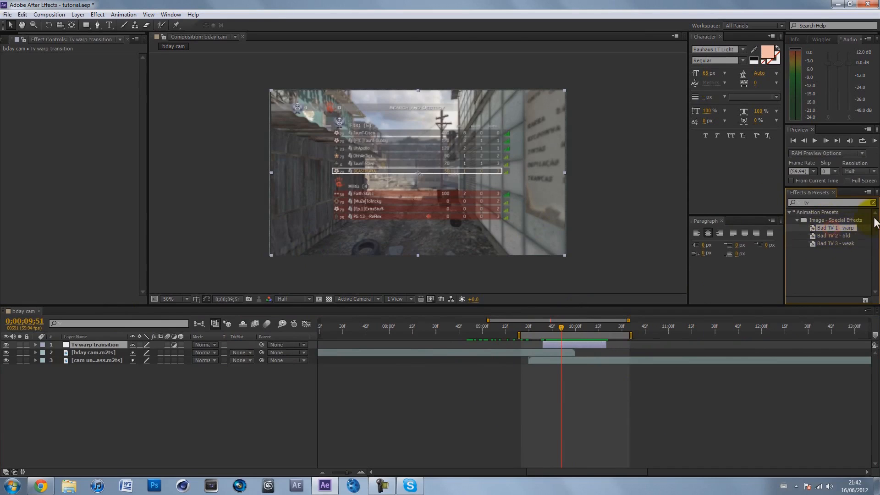
left_click(829, 243)
left_click_drag(837, 244, 566, 345)
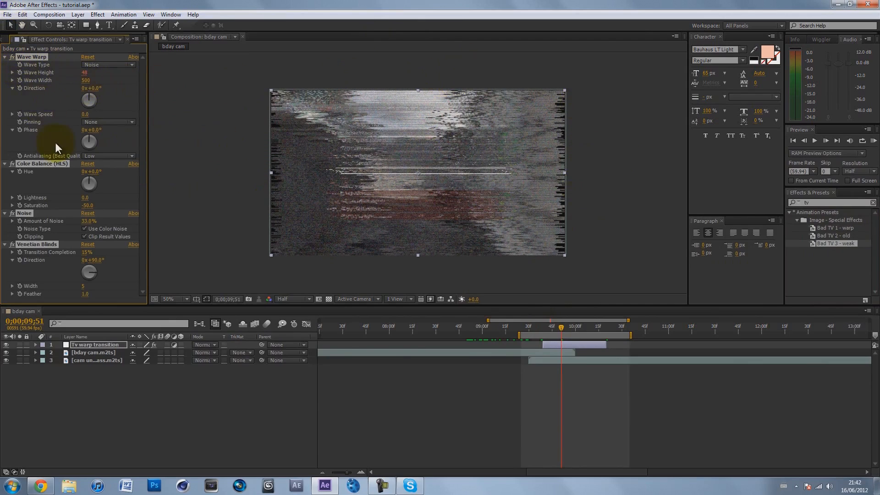
Delete the Color Balance (HLS) effect from the Tv warp transition layer and set the Noise effect's amount to 10%.
left_click(39, 164)
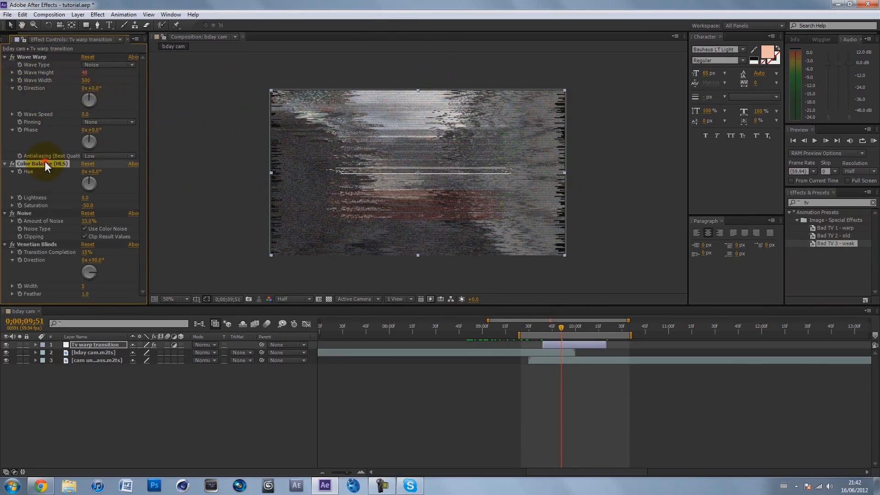
key("Delete")
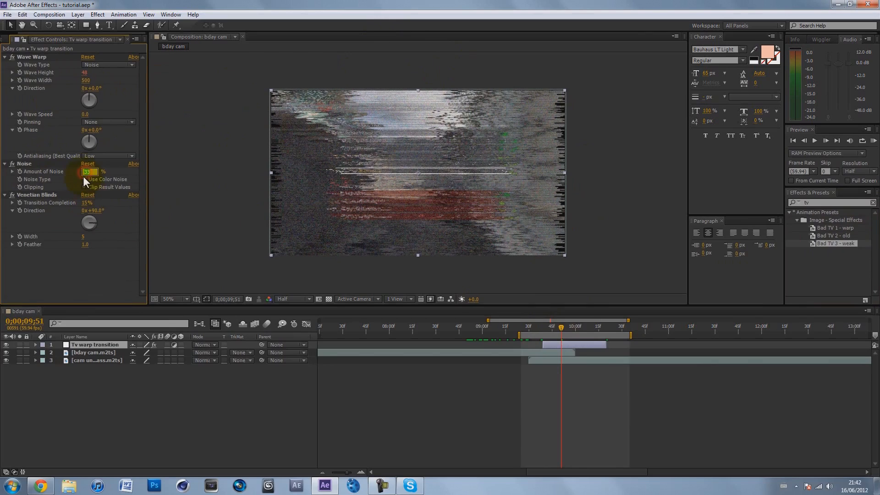
key("Return")
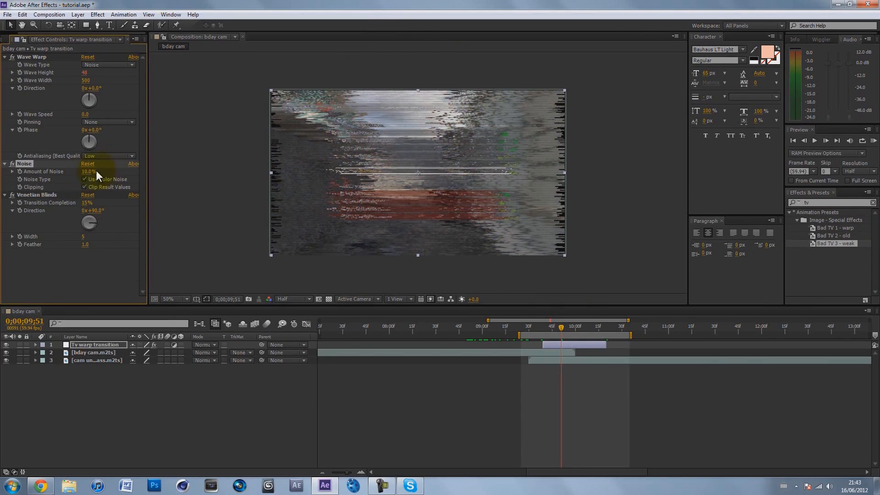
Try other Amount of Noise values, starting with 0%, and set the amount back to 10%.
left_click_drag(88, 176, 71, 171)
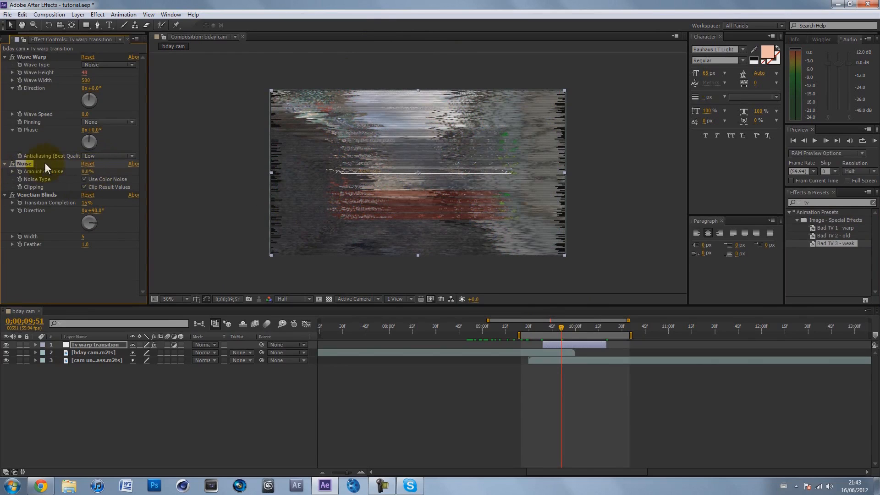
left_click_drag(85, 176, 142, 178)
left_click(85, 173)
type("10")
key("Return")
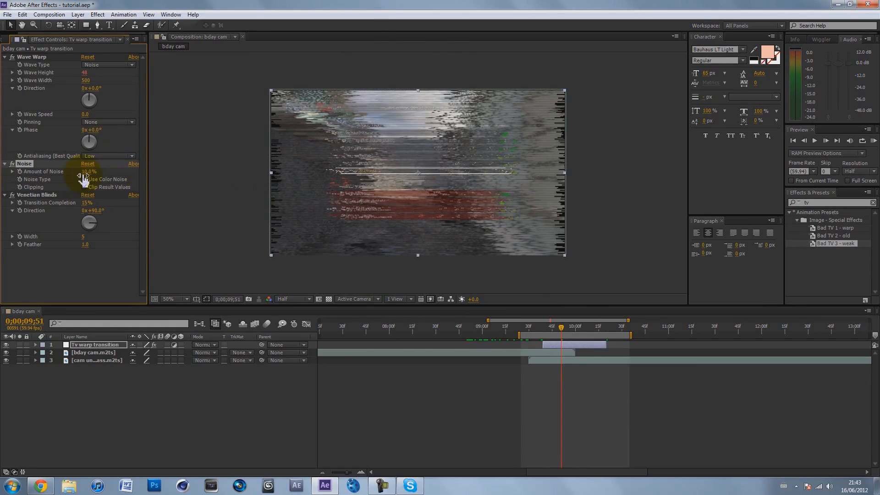
Collapse the Noise and Venetian Blinds settings, leaving only the Wave Warp settings expanded.
left_click(5, 164)
left_click(4, 172)
left_click(22, 196)
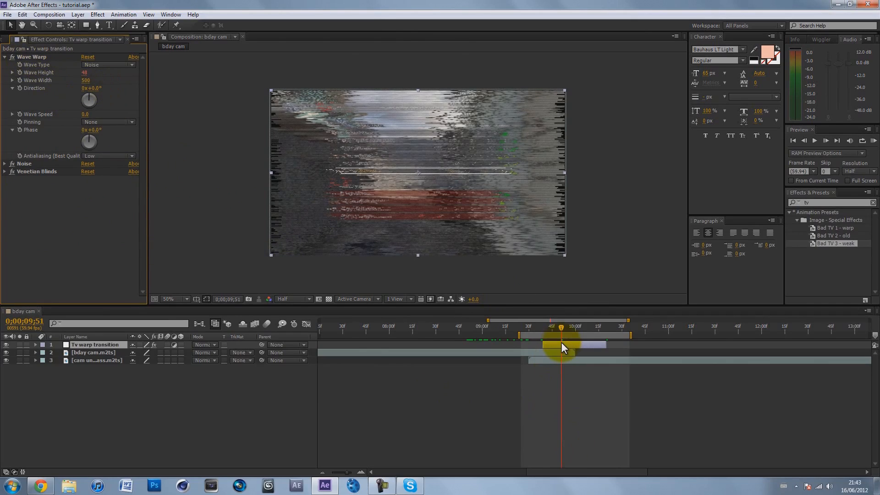
Reveal the Wave Height expression on the Tv warp transition layer, toggle it off and on, and remove it.
key("u")
key("u")
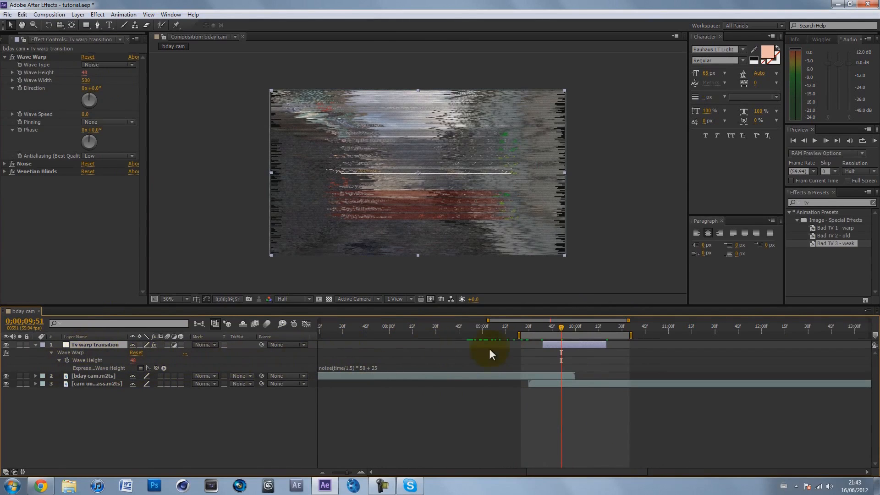
left_click(141, 367)
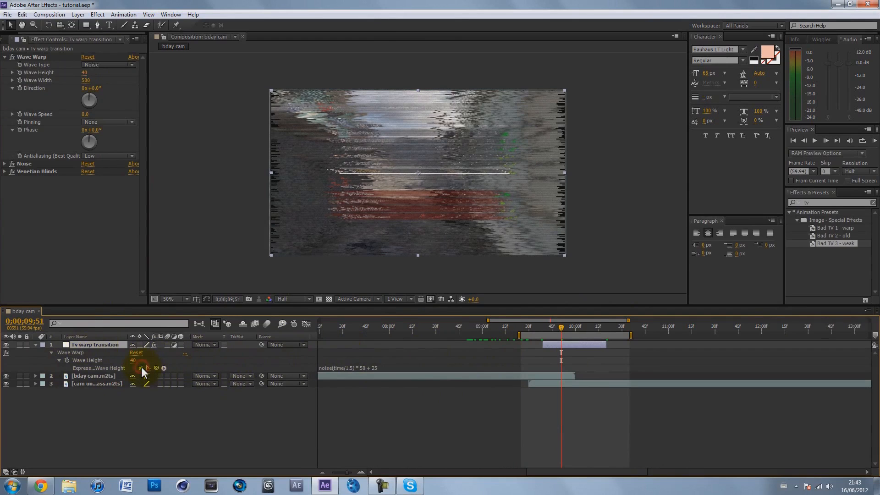
left_click(142, 368)
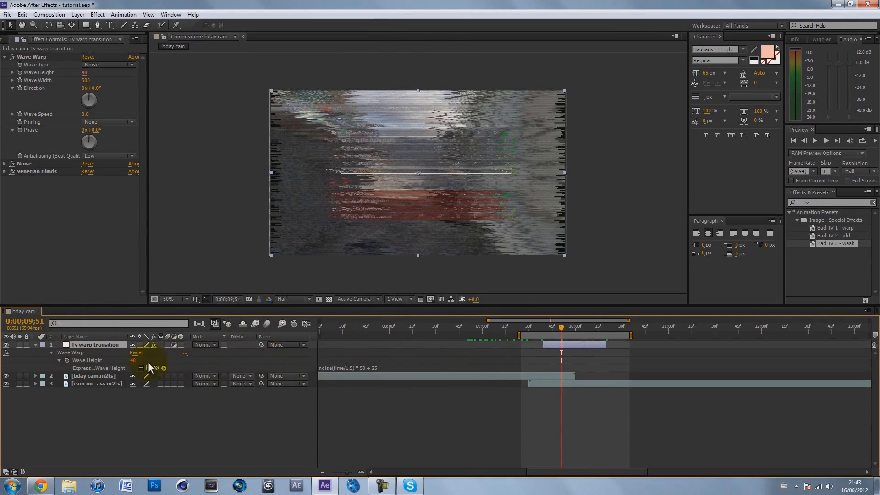
left_click(68, 361, "alt")
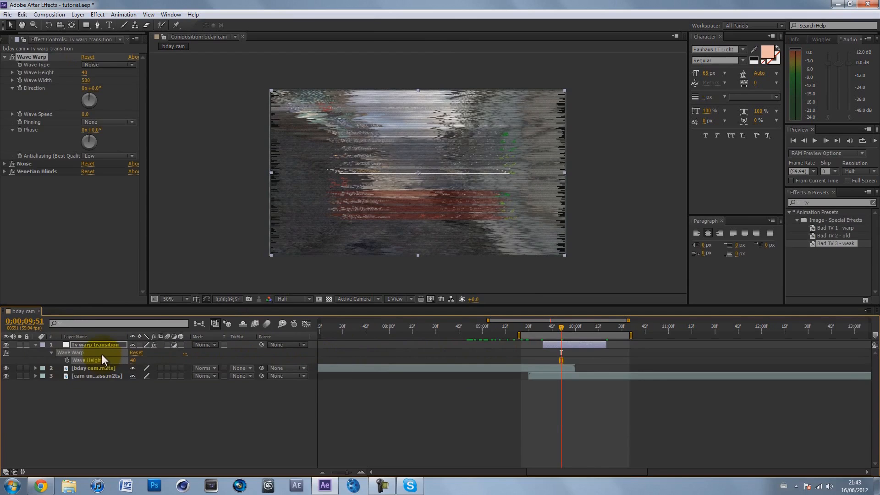
Set Wave Height to 0 at the start of the Tv warp transition layer, 0;00;09;39, and enable keyframing for it.
left_click_drag(560, 328, 545, 326)
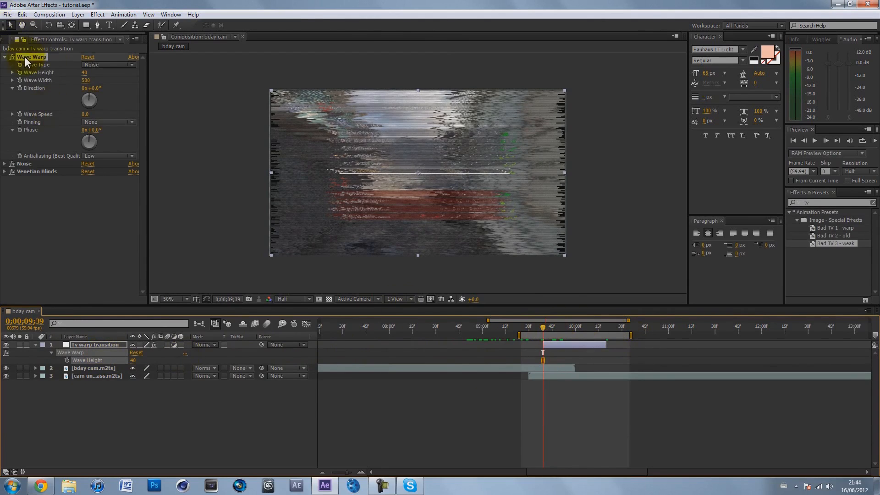
left_click(135, 360)
type("10")
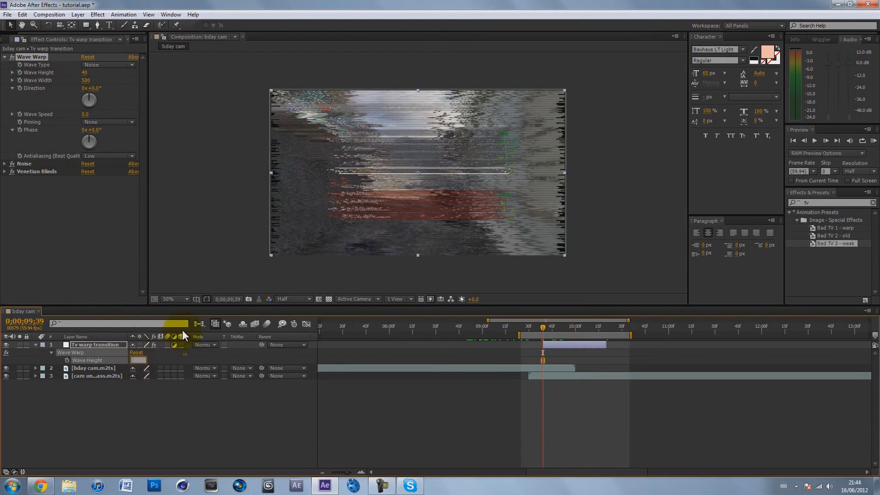
key("Return")
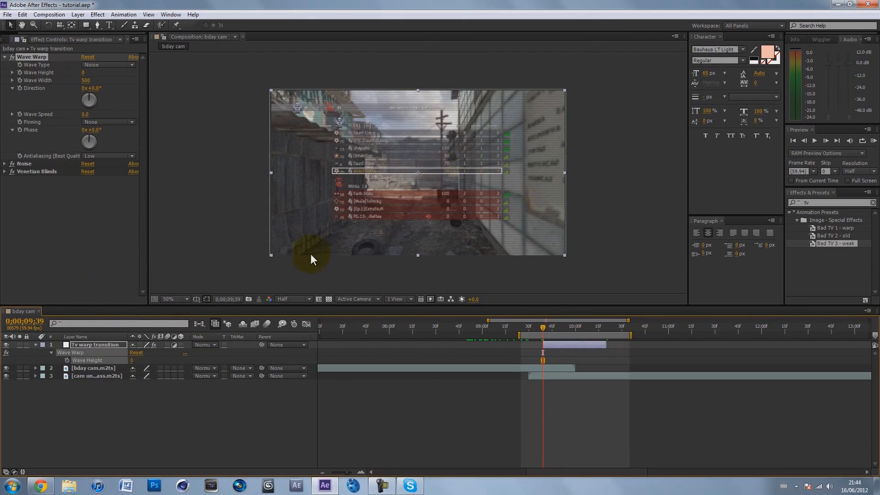
left_click(66, 361)
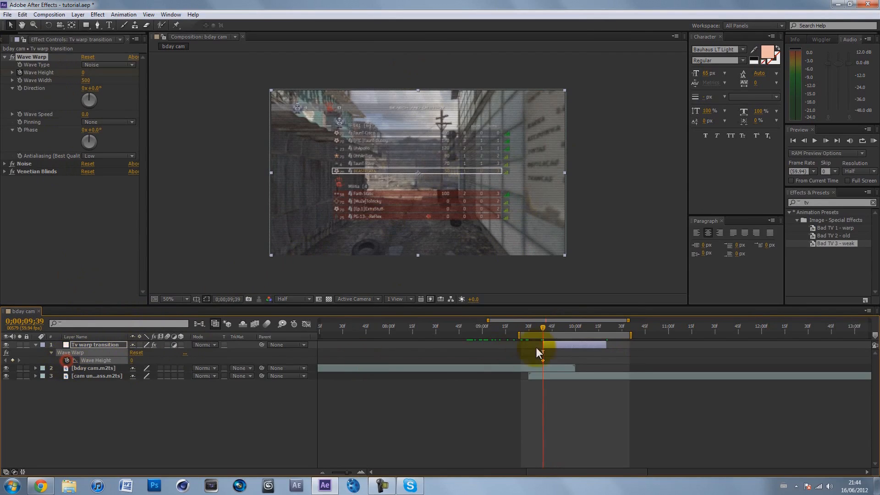
Add a Wave Height keyframe of 50 at 0;00;09;59, where the bday cam clip ends.
left_click_drag(563, 329, 573, 329)
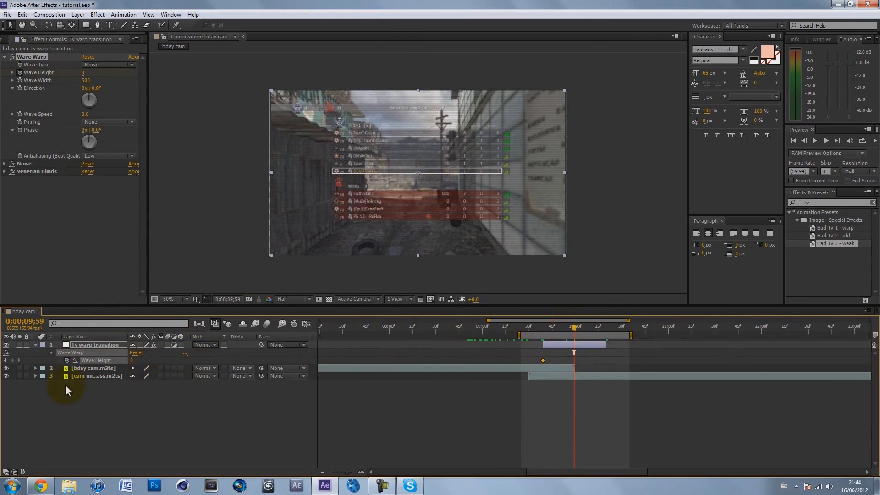
left_click(132, 361)
type("50")
key("Return")
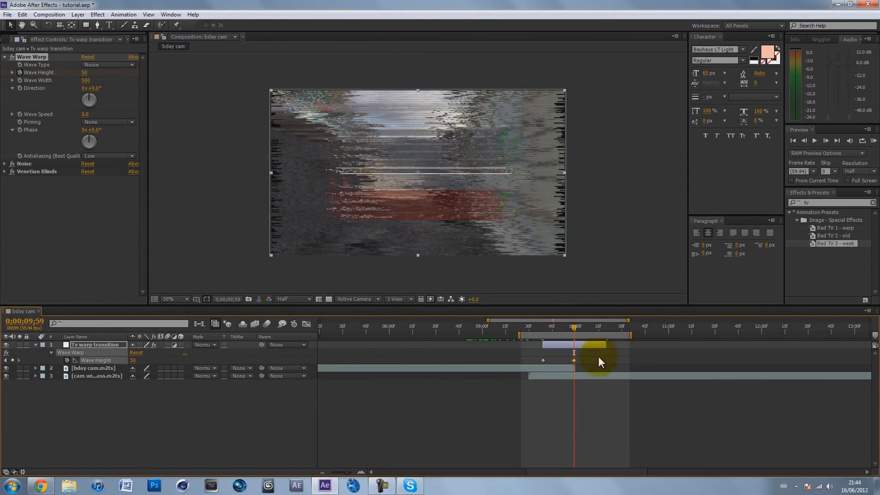
Add a Wave Height keyframe of 0 at 0;00;10;19, the end of the Tv warp transition layer.
left_click_drag(572, 326, 605, 327)
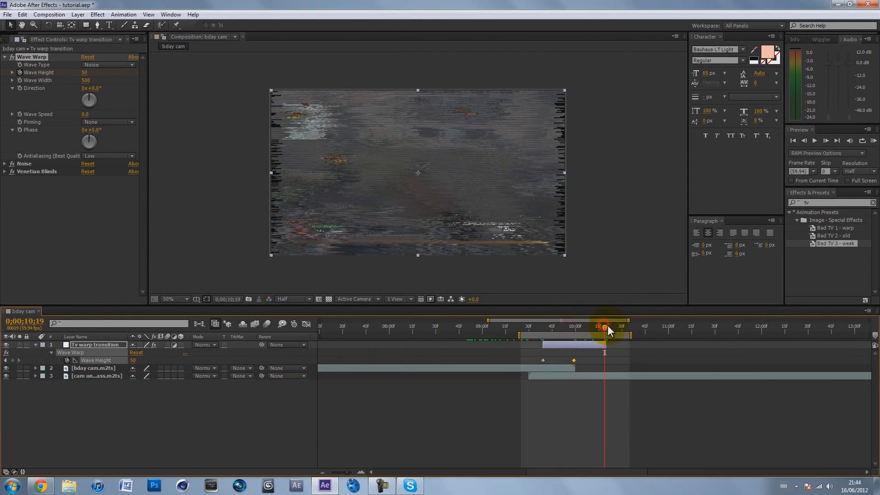
left_click(132, 361)
type("0")
key("Return")
Go back to 0;00;09;39 and set the Wave Warp effect's Wave Speed to 1.
mouse_move(545, 326)
left_mouse_down()
mouse_move(611, 326)
mouse_move(524, 326)
mouse_move(544, 326)
left_mouse_up()
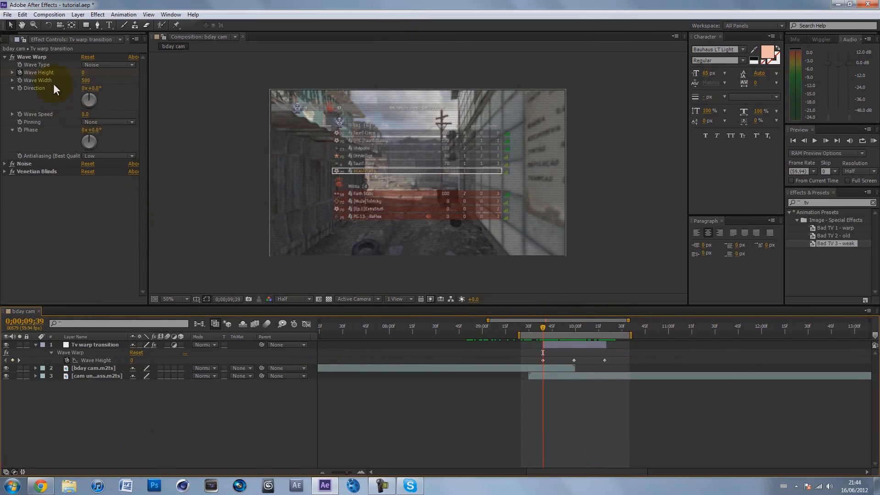
left_click(86, 114)
type("1")
left_click(65, 215)
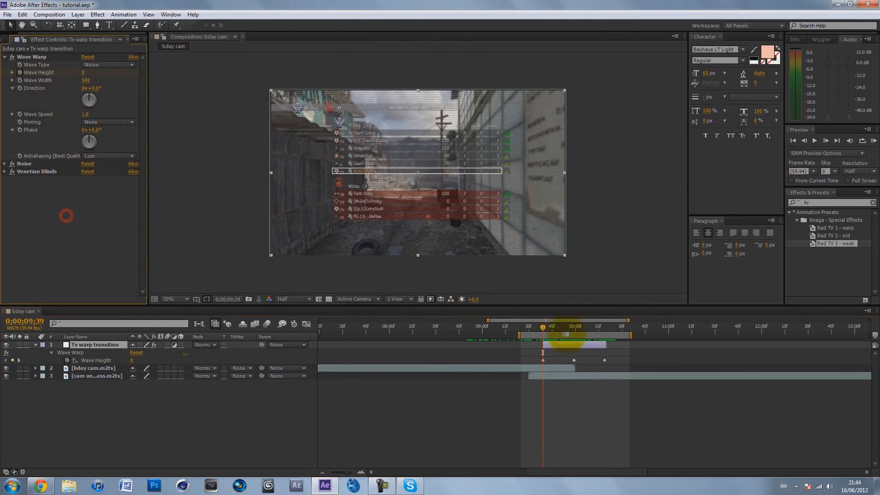
Check the warp at 0;00;09;53, set Wave Warp's Antialiasing to High, and collapse the effect's settings.
mouse_move(545, 324)
left_mouse_down()
mouse_move(587, 321)
mouse_move(554, 320)
left_mouse_up()
left_click(41, 215)
left_click(91, 156)
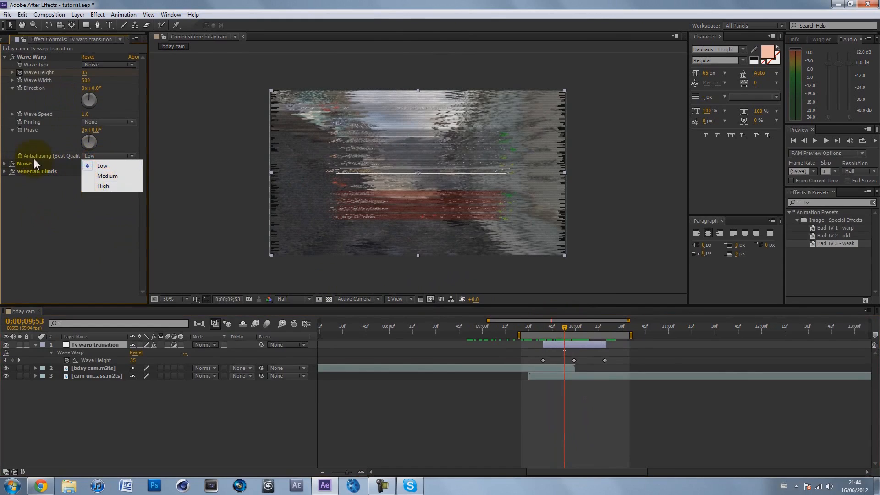
left_click(101, 186)
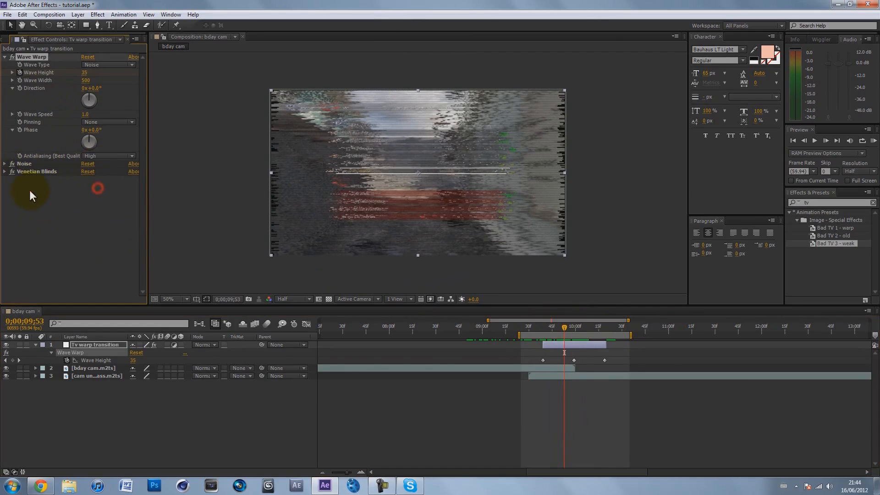
left_click(5, 58)
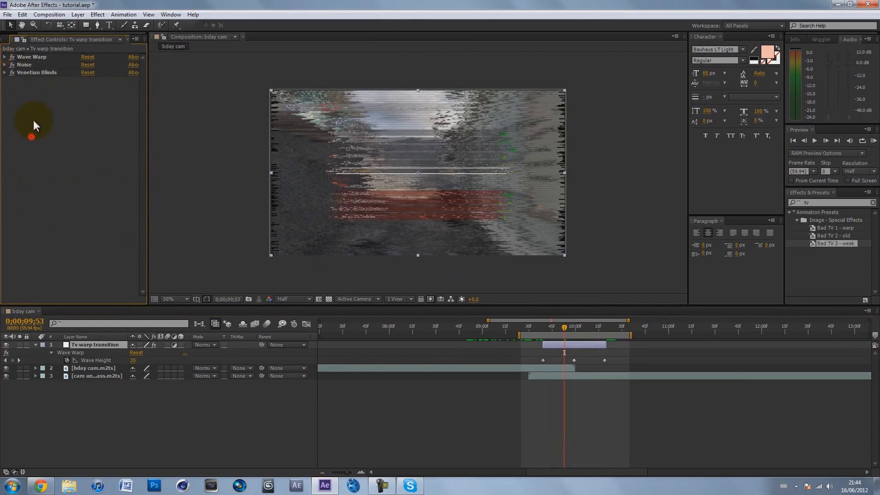
Search the effects for "turb" and apply Turbulent Displace to the Tv warp transition layer.
double_click(807, 202)
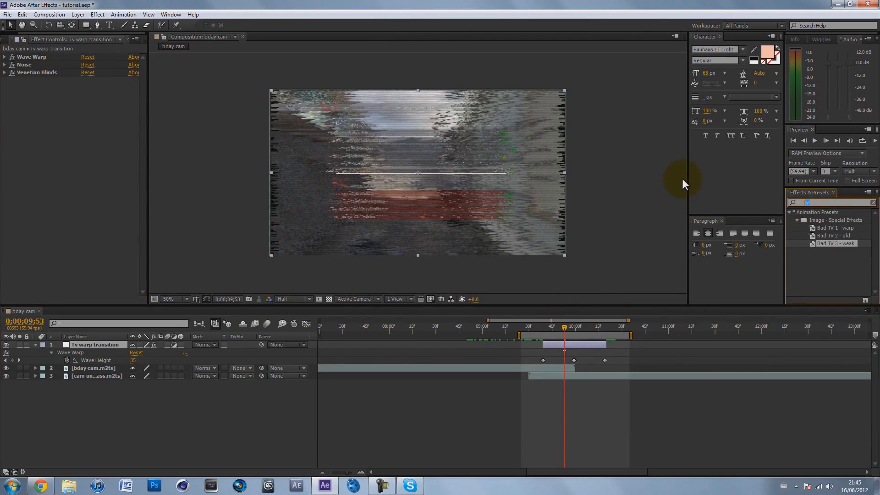
type("turbel")
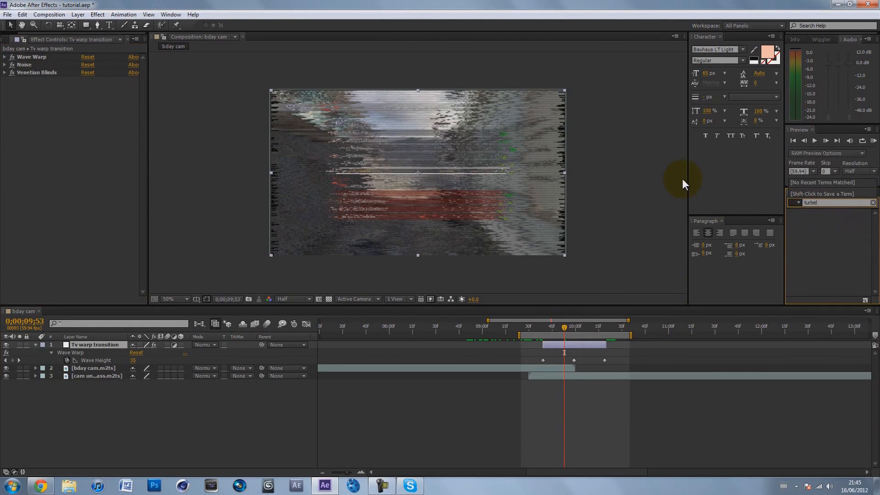
key("BackSpace")
key("BackSpace")
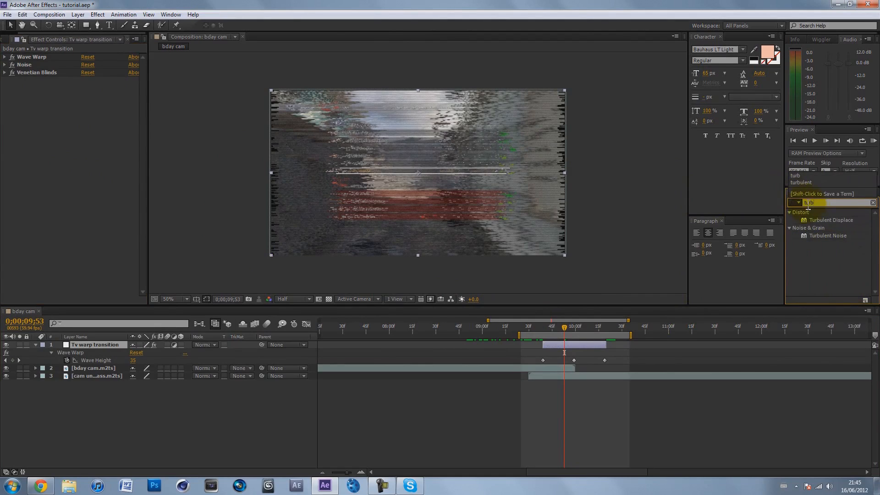
left_click_drag(819, 219, 548, 346)
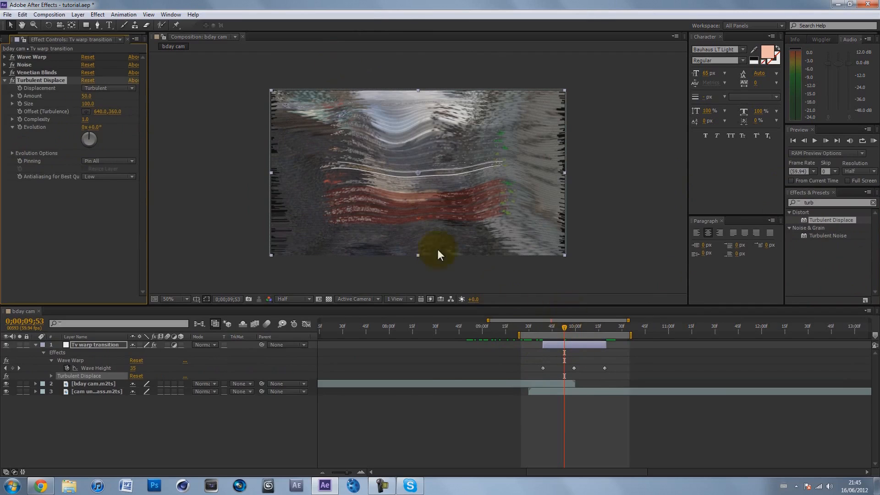
Set the Turbulent Displace effect's Displacement type to Horizontal Displacement.
left_click(87, 89)
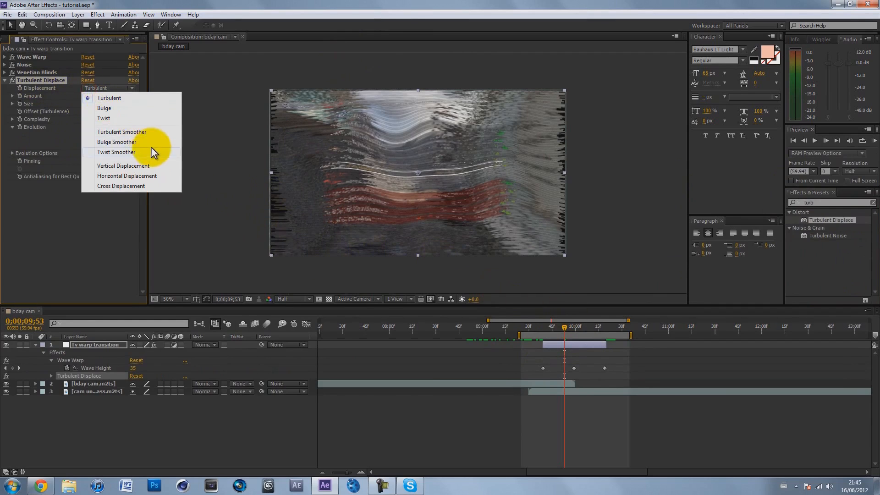
left_click(127, 176)
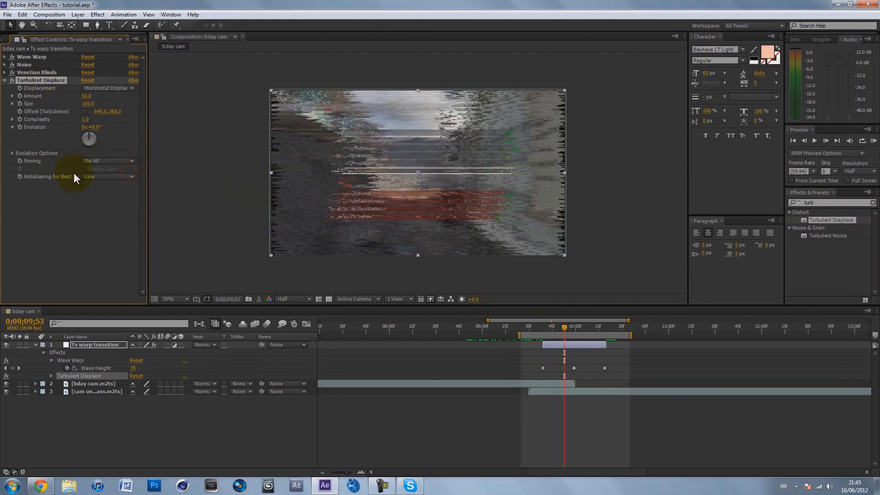
left_click(68, 199)
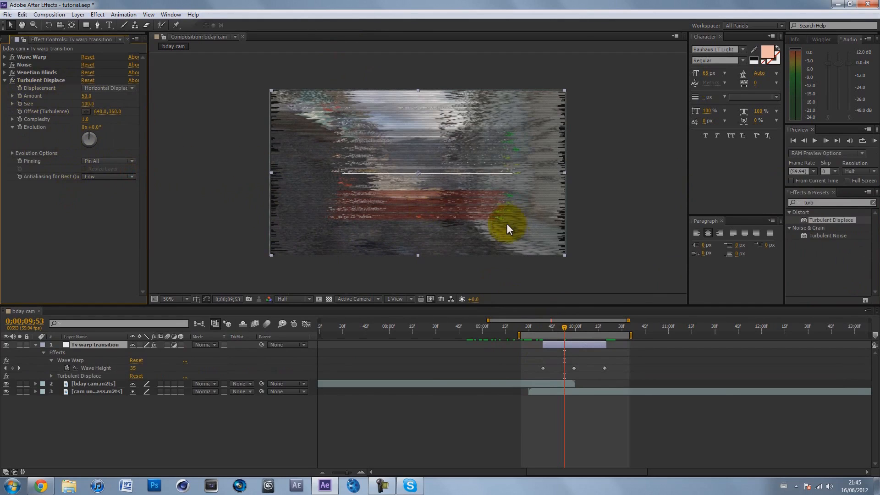
Try Vertical Displacement and Cross Displacement for Turbulent Displace, and switch back to Horizontal Displacement.
left_click(89, 88)
left_click(121, 162)
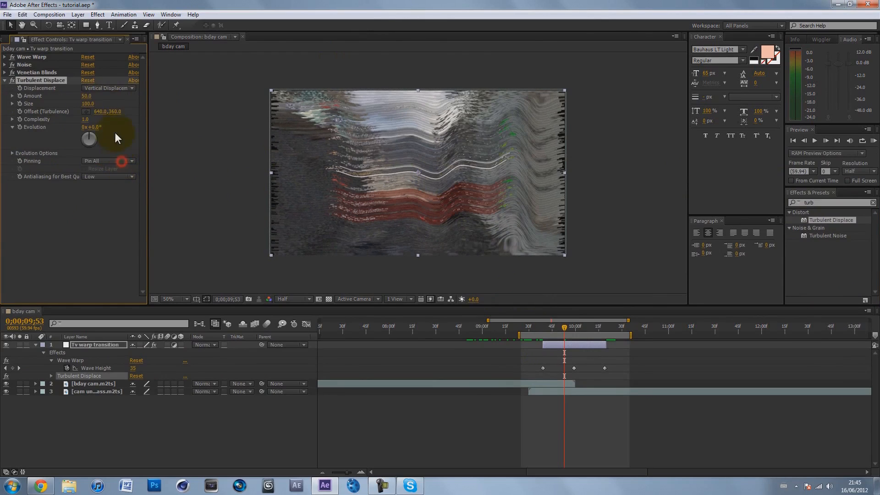
left_click(100, 88)
left_click(121, 180)
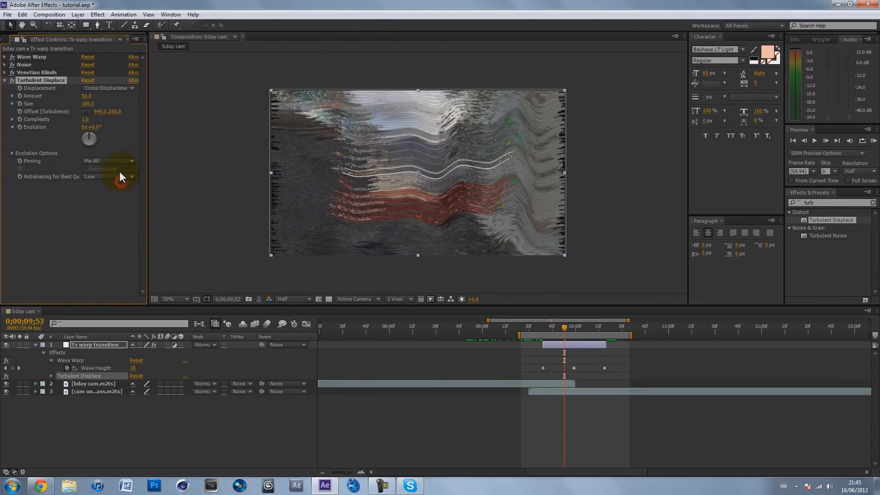
left_click(98, 89)
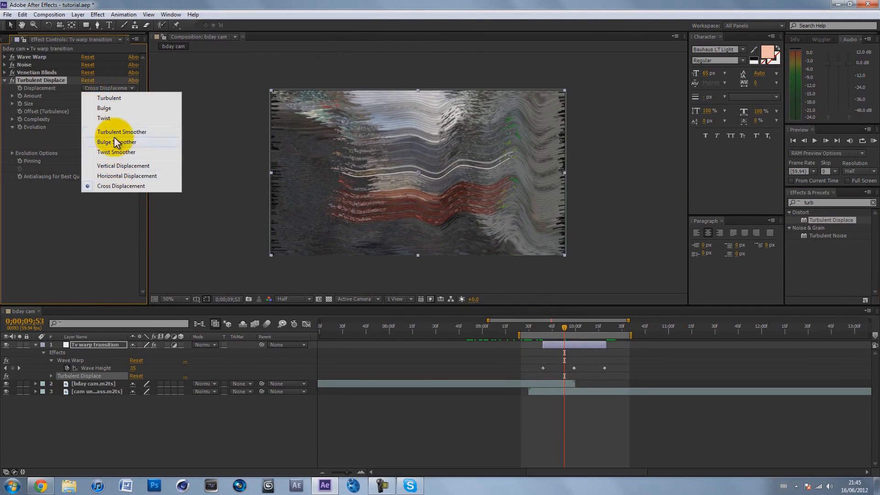
left_click(124, 177)
left_click(100, 205)
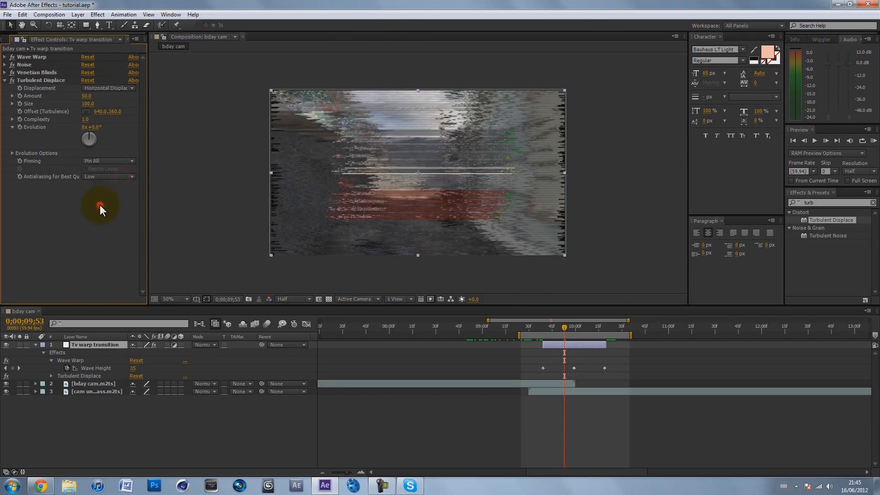
Set Turbulent Displace's Amount to 0 at 0;00;09;39 and enable keyframing for it.
left_click_drag(549, 325, 546, 326)
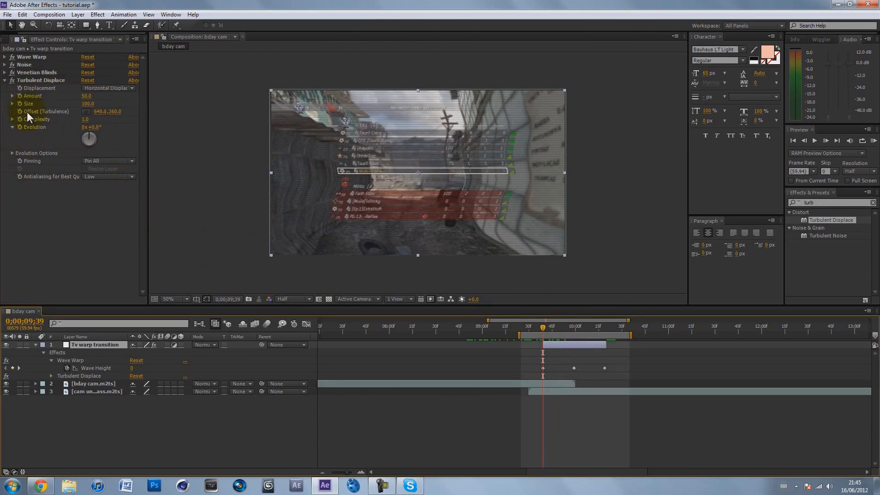
left_click(86, 96)
type("0")
left_click(63, 191)
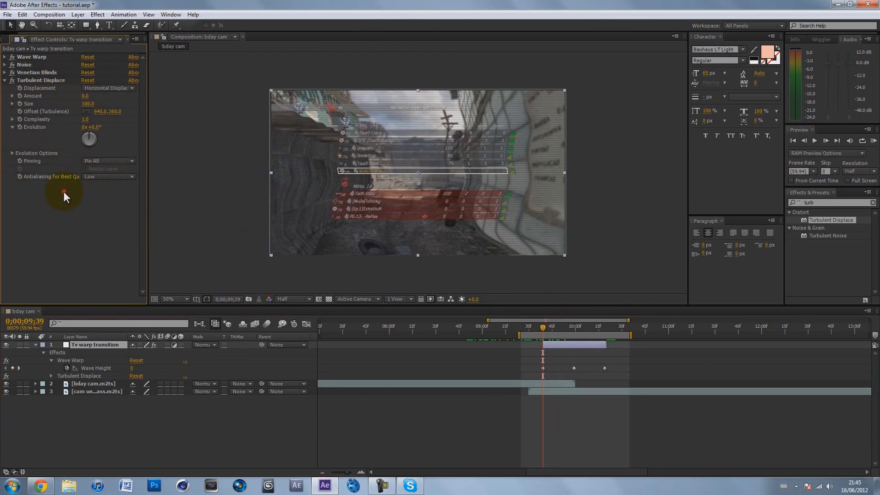
left_click(19, 96)
Add a Turbulent Displace Amount keyframe of 50 at 0;00;09;59, the middle of the transition.
mouse_move(566, 326)
left_mouse_down()
mouse_move(558, 325)
mouse_move(568, 328)
left_mouse_up()
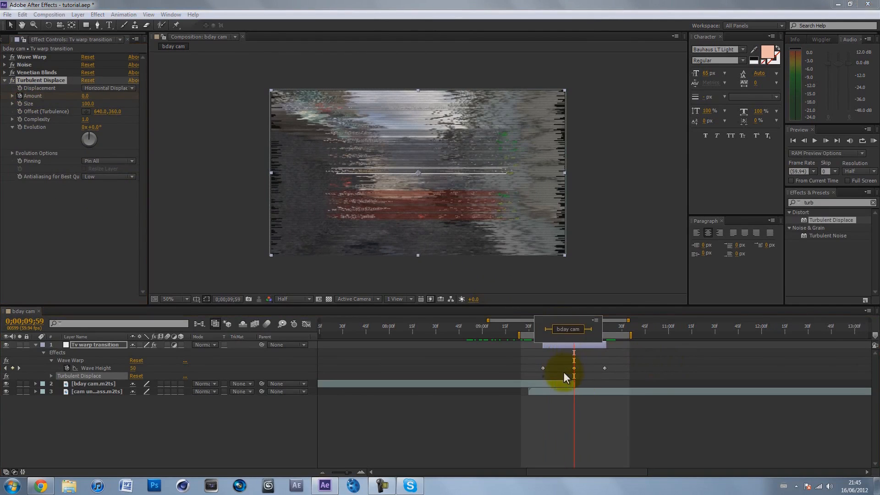
left_click(582, 364)
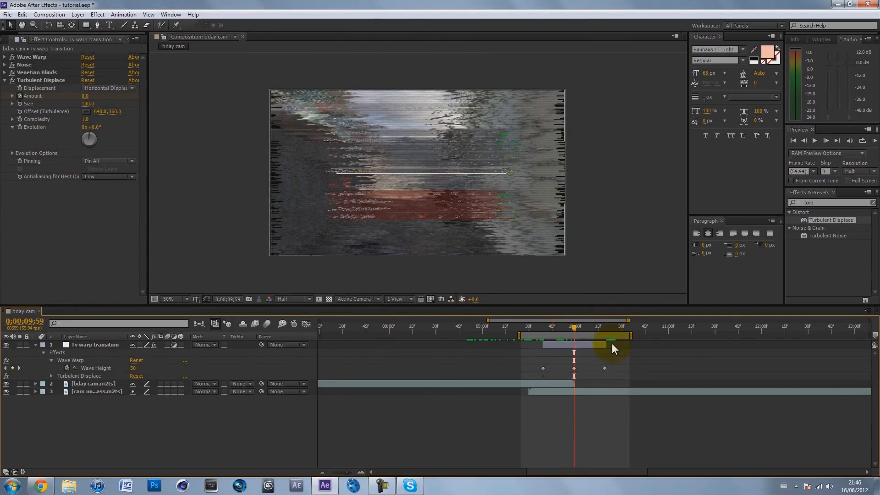
left_click(85, 95)
type("50")
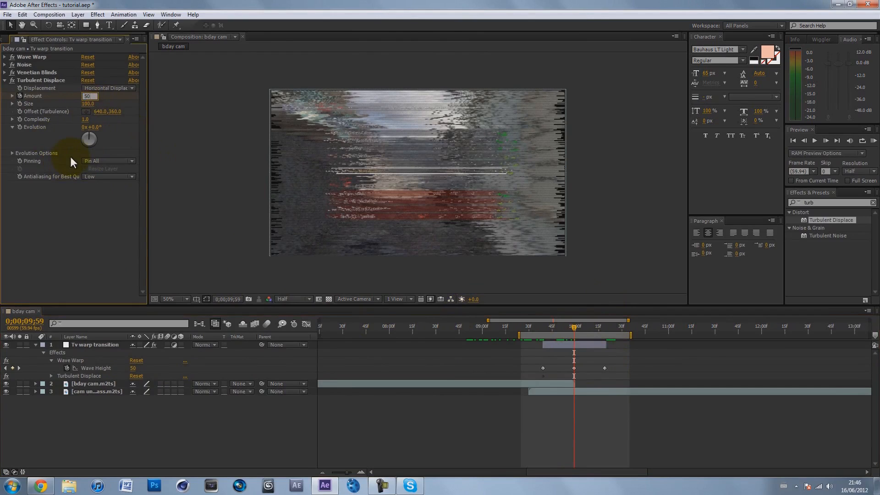
key("Return")
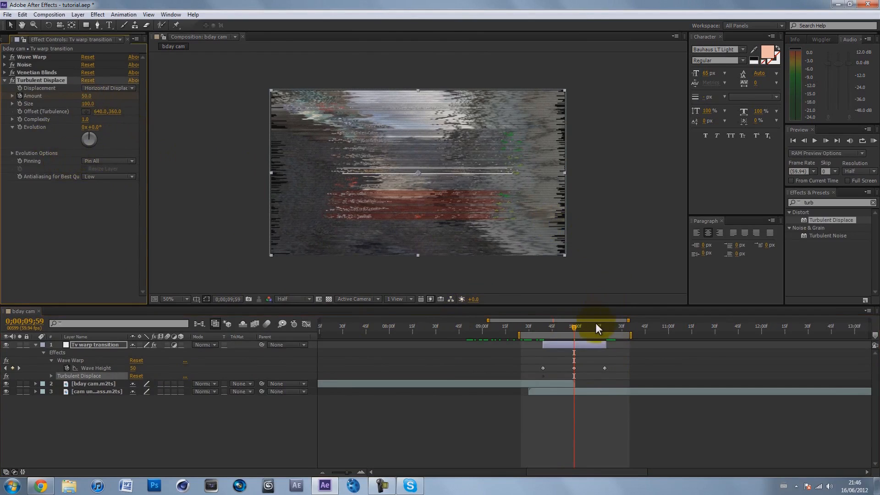
Add a Turbulent Displace Amount keyframe of 0 at 0;00;10;19, the end of the transition layer.
left_click_drag(593, 321, 591, 327)
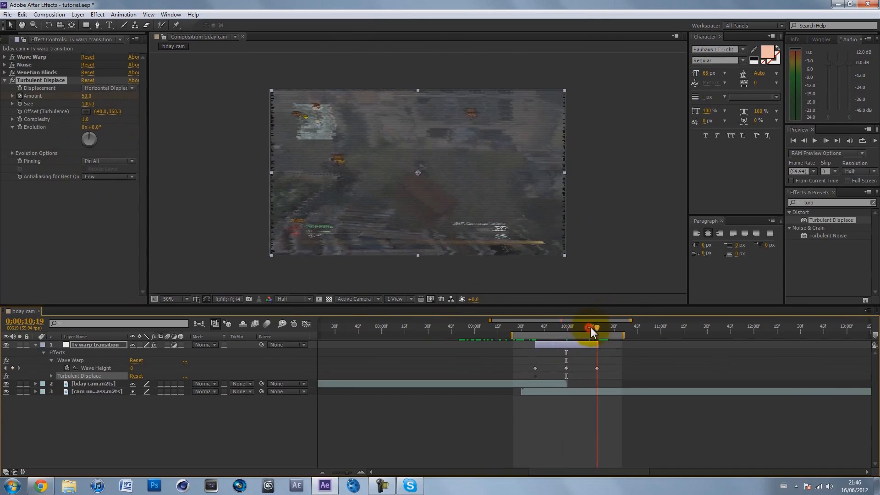
left_click(86, 96)
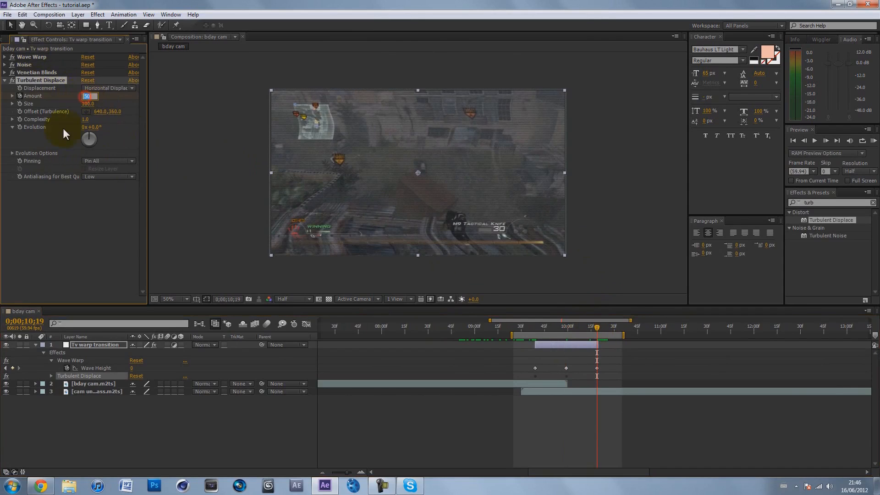
type("0")
key("Return")
Enable Evolution keyframing for Turbulent Displace at 0;00;09;39 and set Evolution to 5 revolutions at 0;00;10;19.
mouse_move(532, 328)
left_mouse_down()
mouse_move(588, 325)
mouse_move(534, 322)
left_mouse_up()
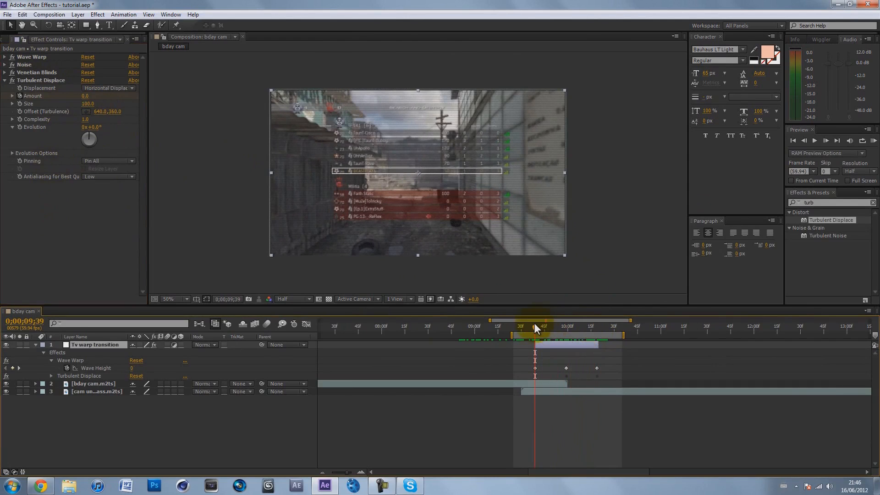
left_click(19, 127)
left_click_drag(531, 325, 599, 325)
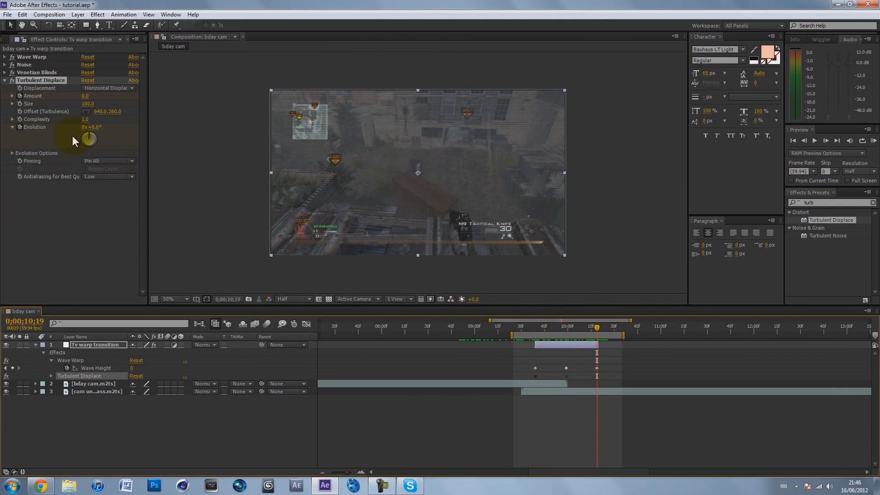
left_click(84, 127)
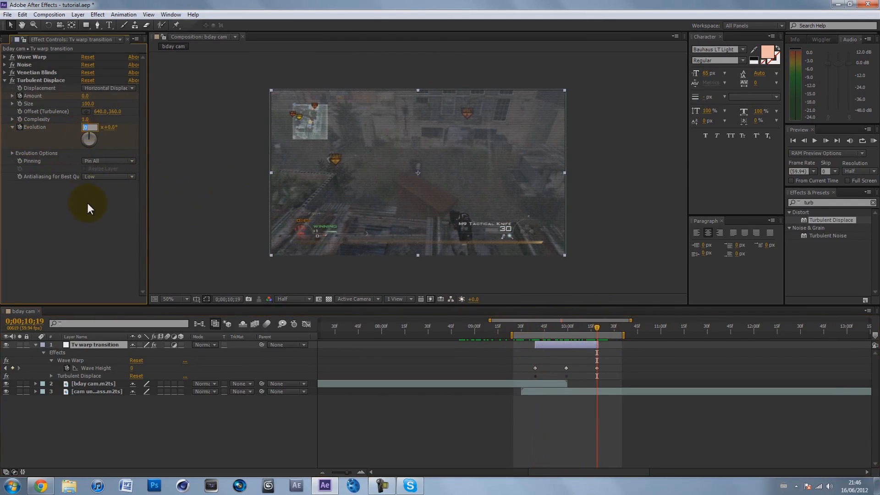
type("5")
left_click(103, 230)
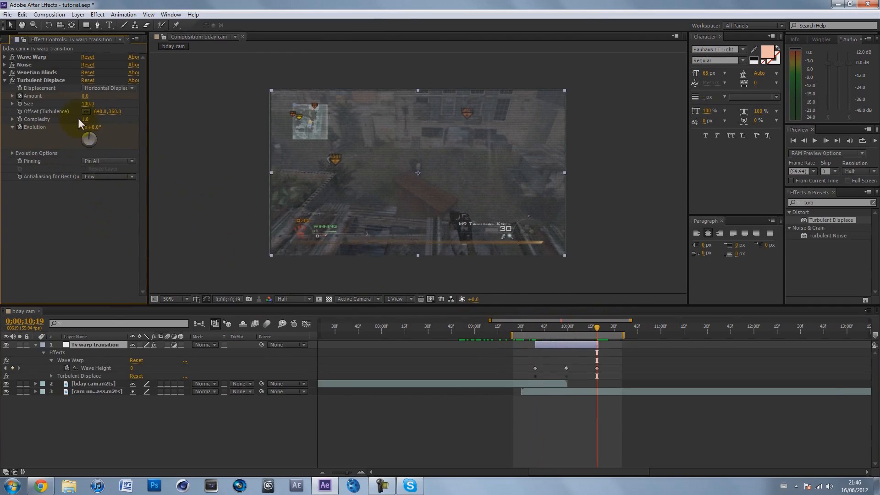
Collapse the Turbulent Displace settings and preview the warp from 0;00;09;39 to 0;00;09;59.
mouse_move(539, 326)
left_mouse_down()
mouse_move(585, 328)
mouse_move(535, 331)
left_mouse_up()
left_click(34, 205)
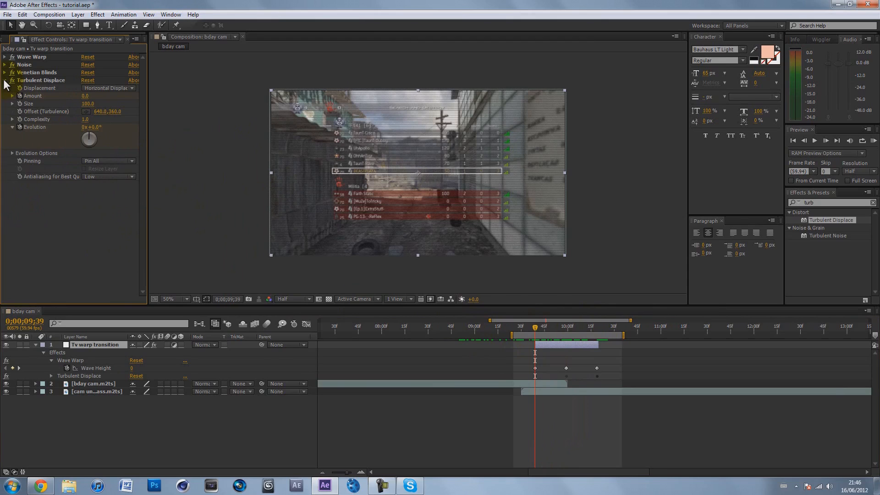
left_click(5, 80)
left_click(47, 161)
left_click_drag(539, 326, 567, 328)
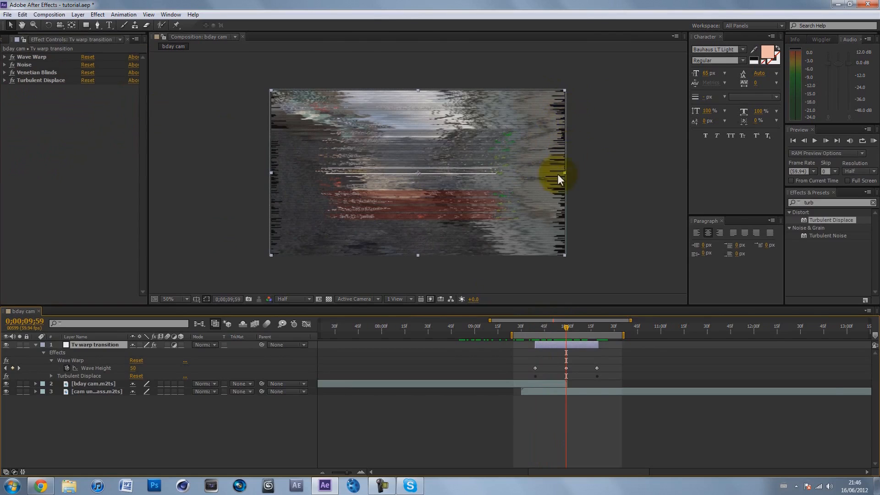
Try All Edges and Horizontal Edges pinning for the Wave Warp effect, checking the frame edges near the middle of the transition.
left_click(5, 57)
left_click(21, 58)
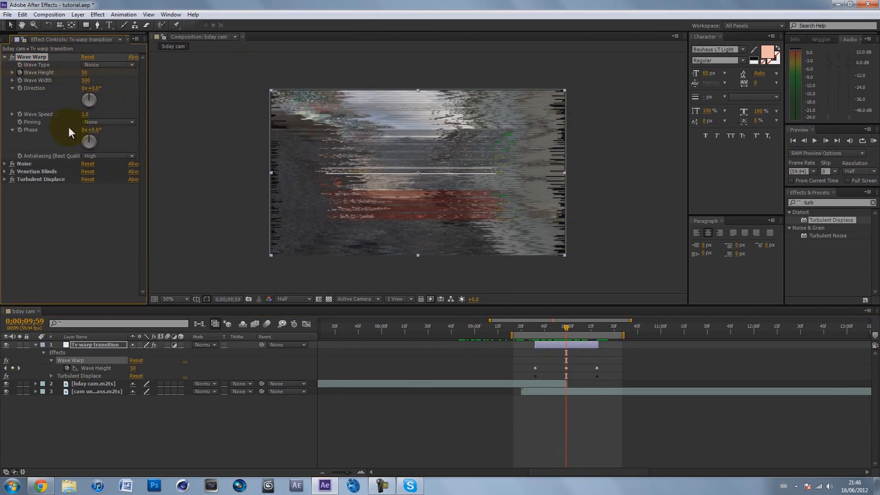
left_click(90, 122)
left_click(120, 138)
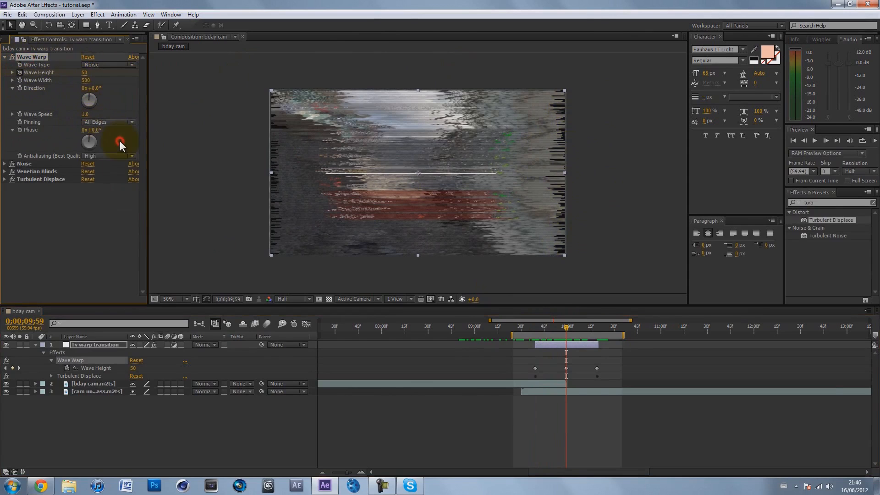
left_click_drag(565, 326, 560, 320)
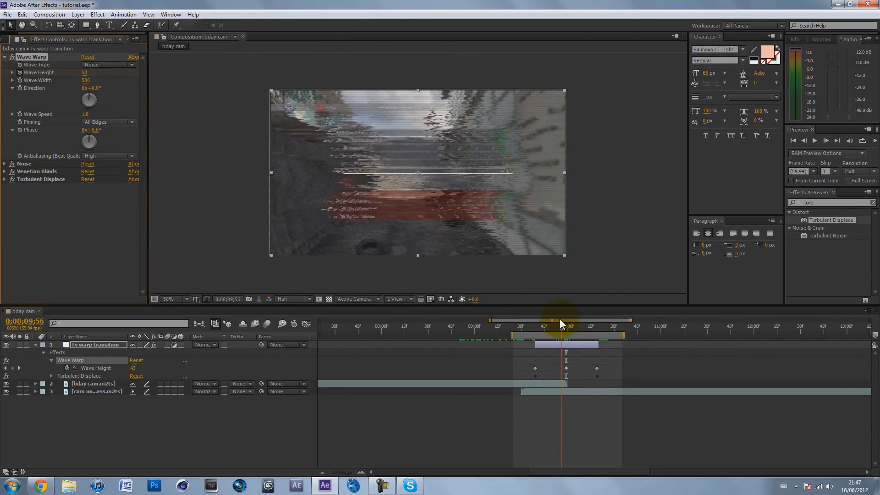
left_click(91, 122)
left_click(126, 212)
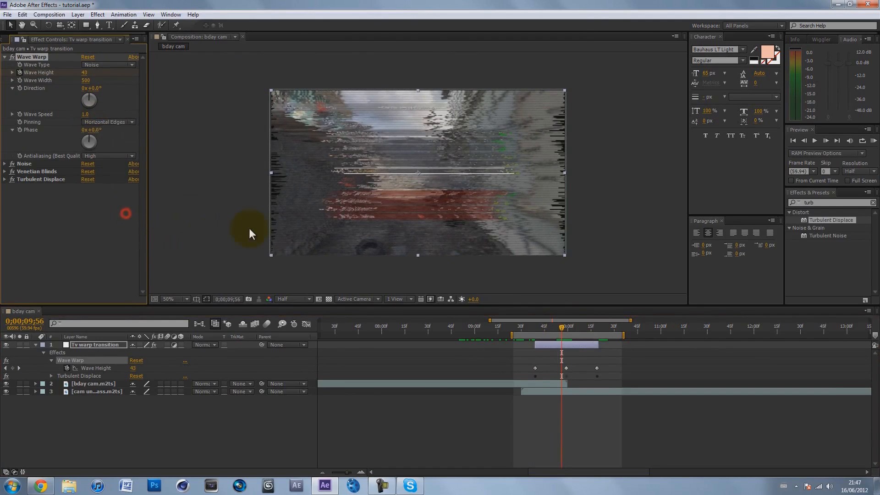
Set Wave Warp's Pinning to Vertical Edges and collapse the effect's settings.
left_click(103, 122)
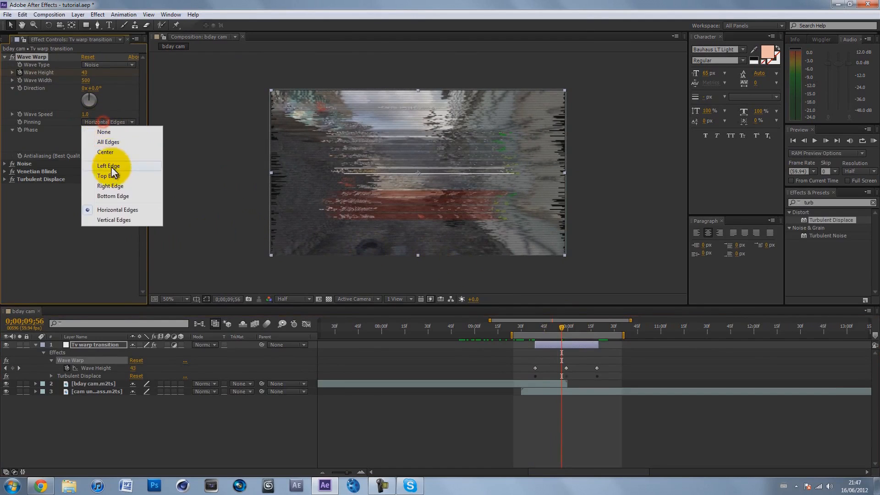
left_click(117, 220)
mouse_move(562, 329)
left_mouse_down()
mouse_move(571, 325)
mouse_move(562, 324)
left_mouse_up()
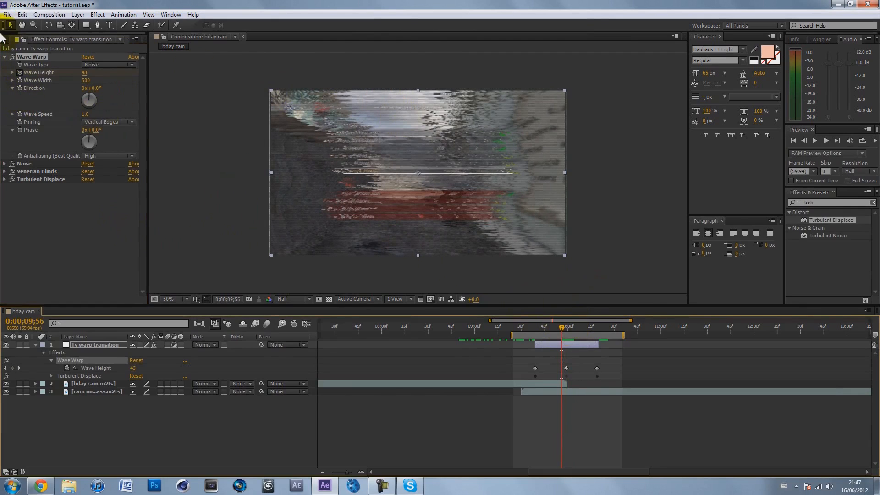
left_click(5, 60)
left_click(4, 57)
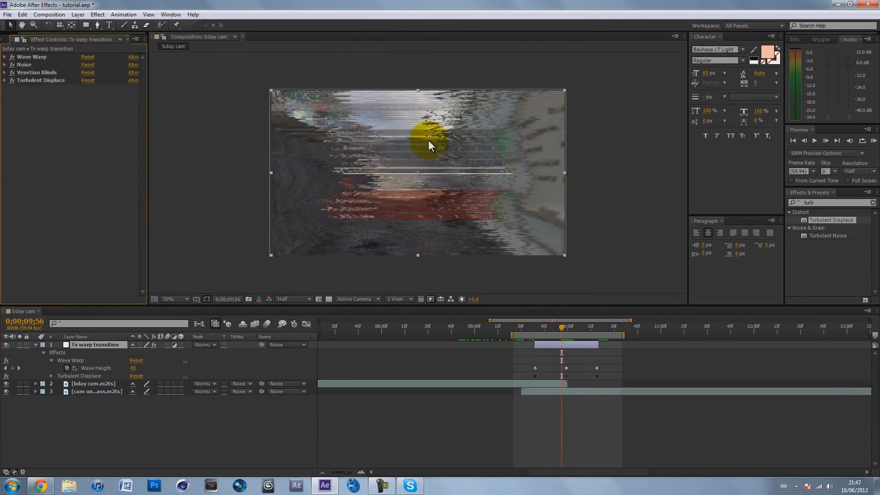
Find the Offset distort effect and apply it to the Tv warp transition layer.
left_click(823, 202)
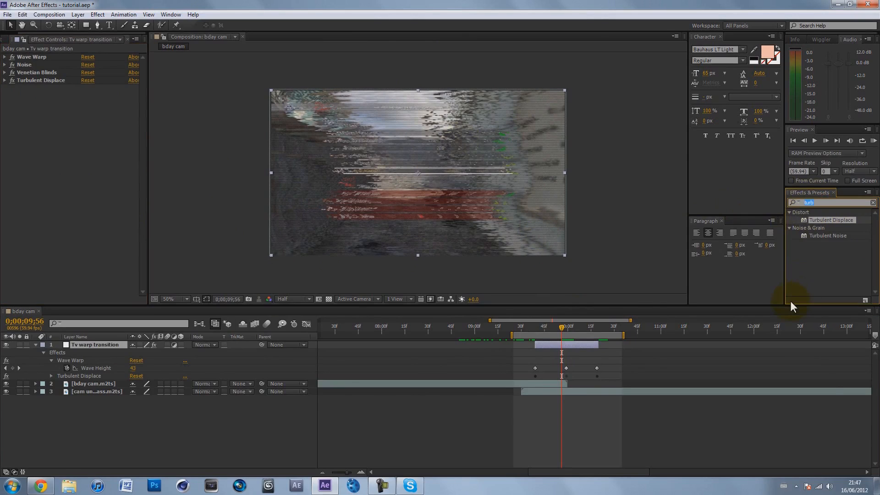
type("offse")
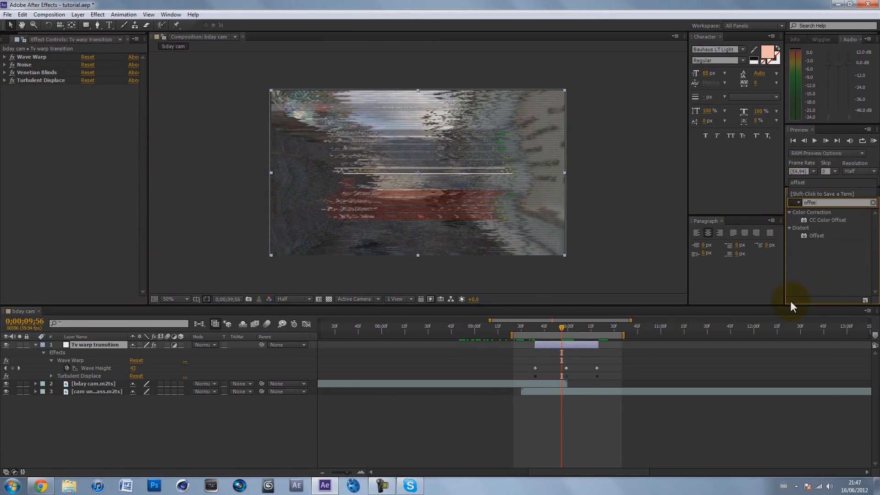
left_click_drag(814, 235, 552, 344)
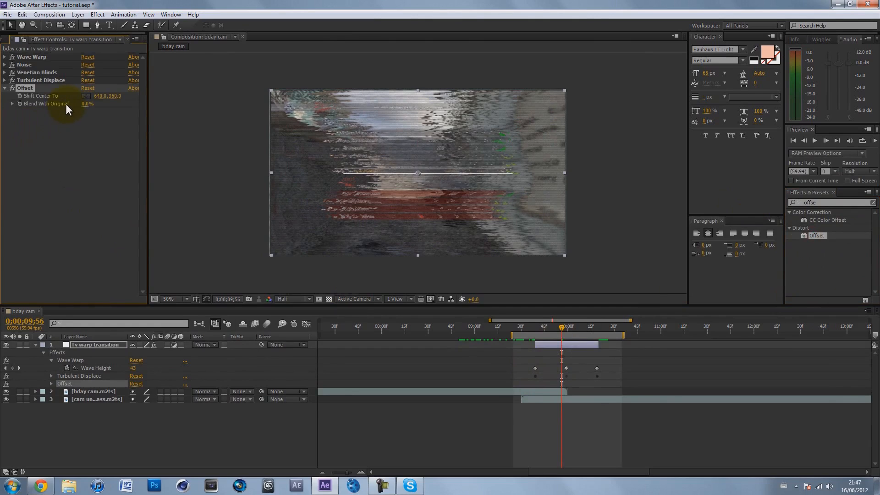
Enable keyframing of Offset's Shift Center To at 0;00;09;39 and set it to 640, 708 at 0;00;09;59.
left_click(536, 327)
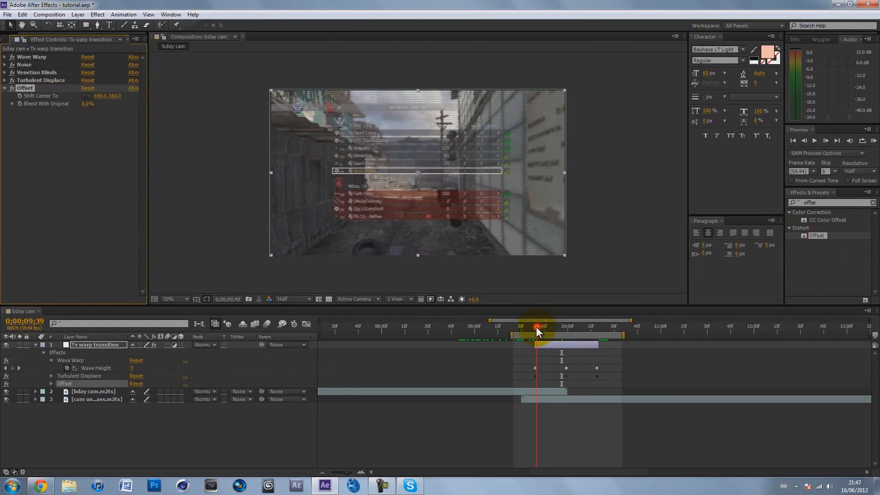
left_click(20, 95)
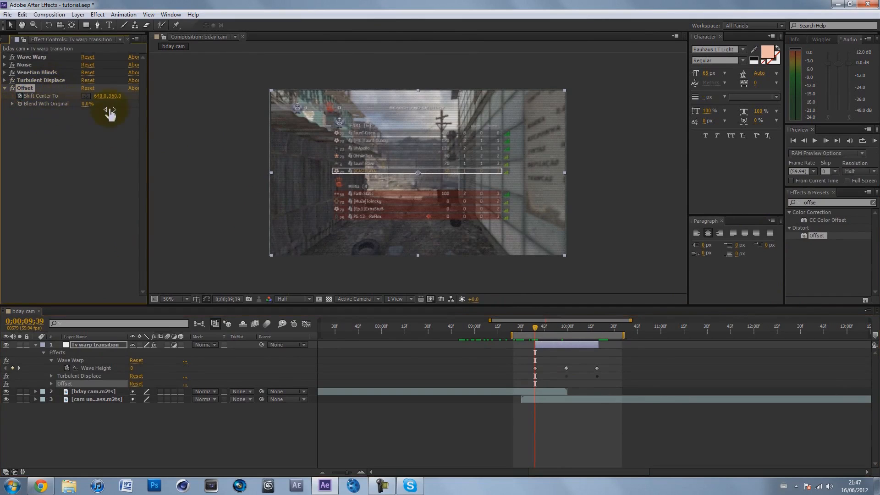
left_click_drag(554, 329, 560, 329)
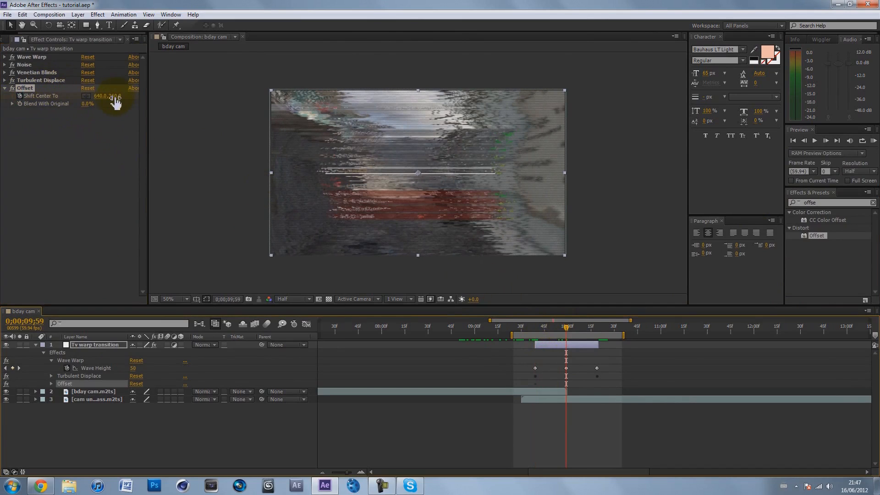
left_click_drag(115, 97, 152, 132)
left_click(287, 185)
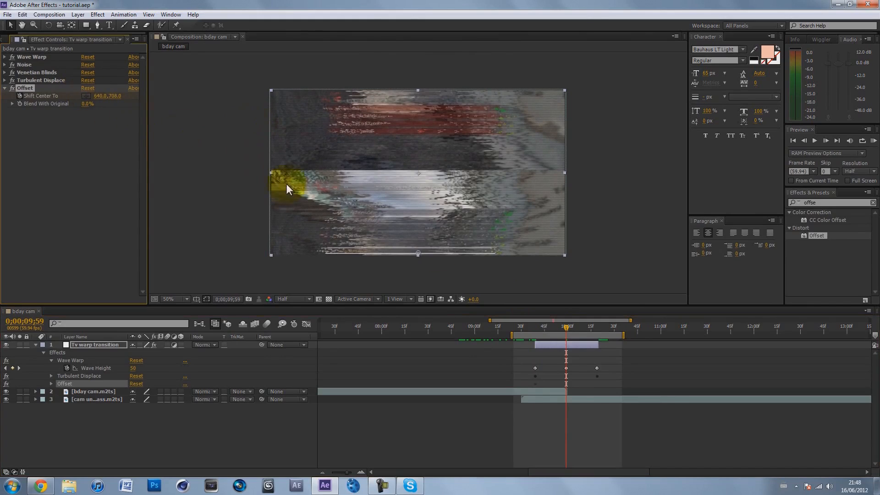
Add a Shift Center To keyframe with a vertical value of 360 at 0;00;10;19 and preview the transition.
left_click(597, 326)
left_click(117, 96)
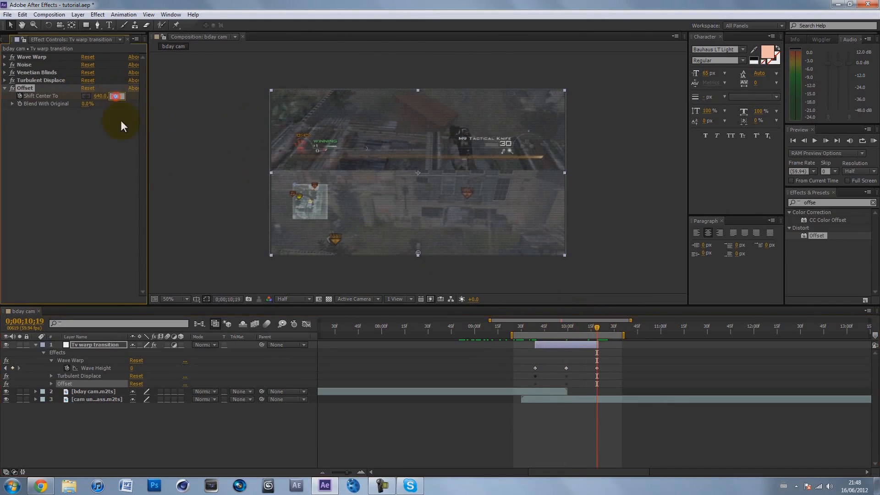
type("360")
key("Return")
left_click_drag(539, 326, 590, 327)
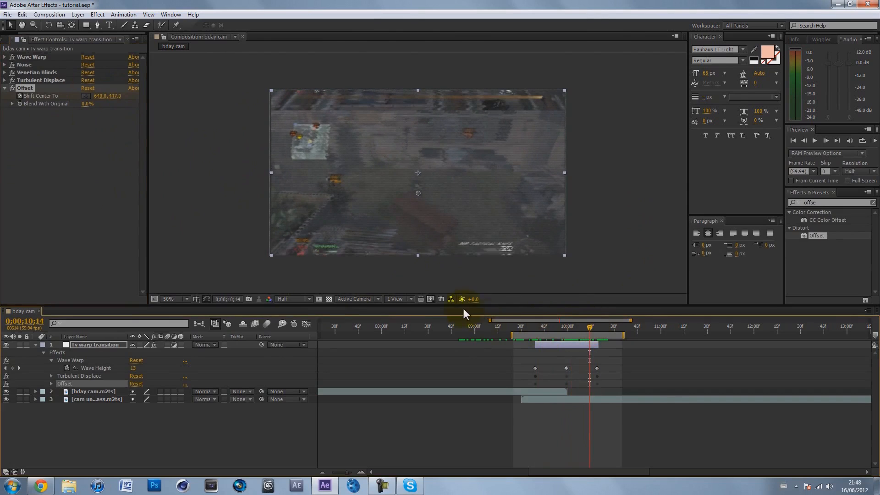
Reveal all modified properties of the Tv warp transition layer with the playhead at 0;00;09;59.
left_click(566, 327)
left_click(565, 345)
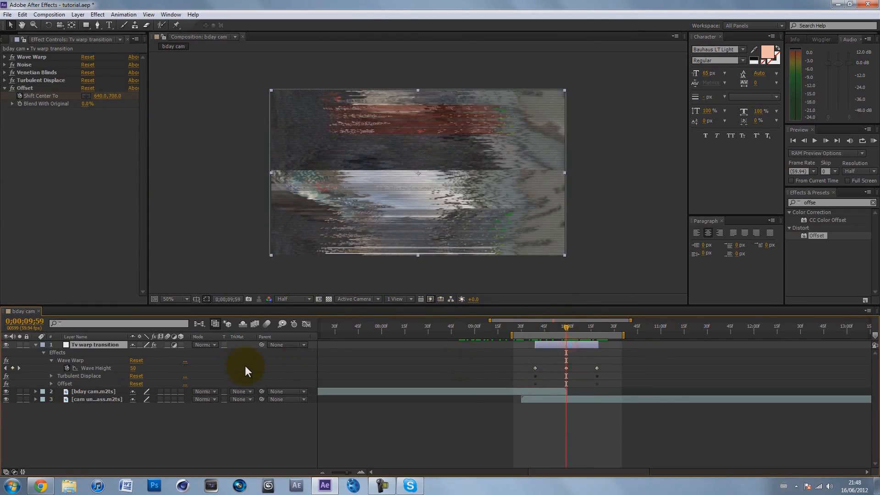
key("u")
key("u")
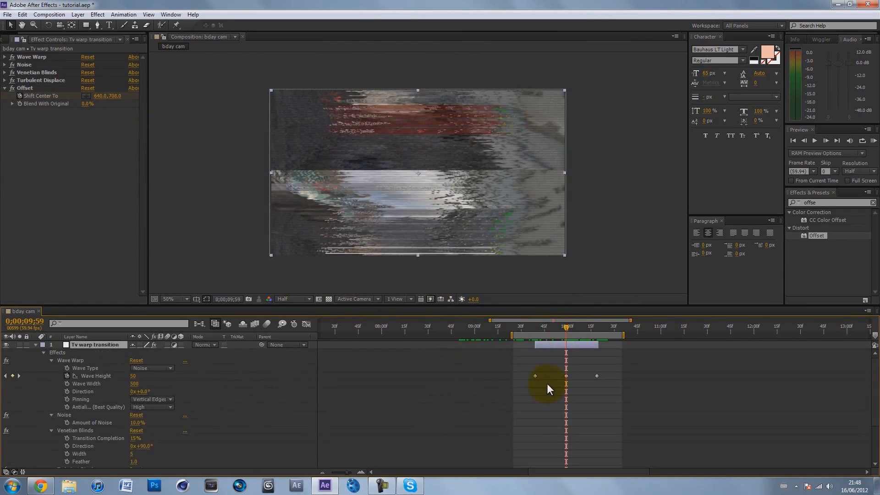
Enlarge the timeline area to show all the layer's properties and fit the composition view up to 100%.
scroll(546, 384, "down", 3)
left_click_drag(243, 308, 248, 198)
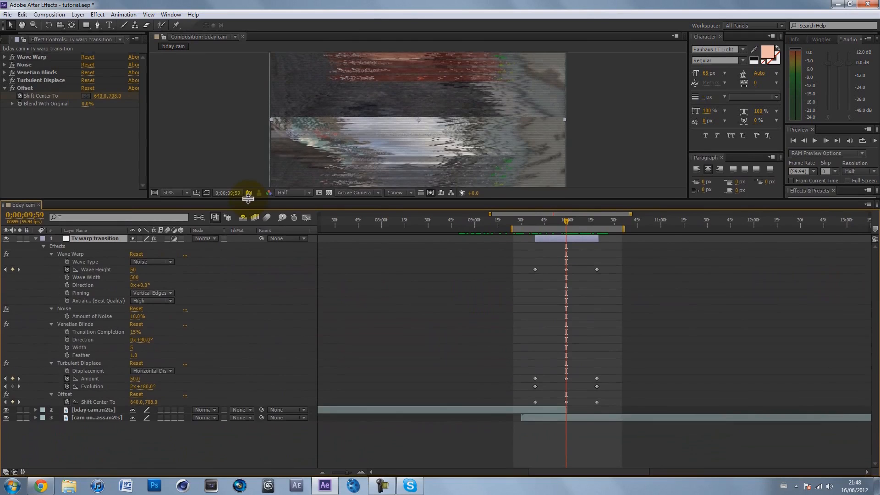
left_click(188, 193)
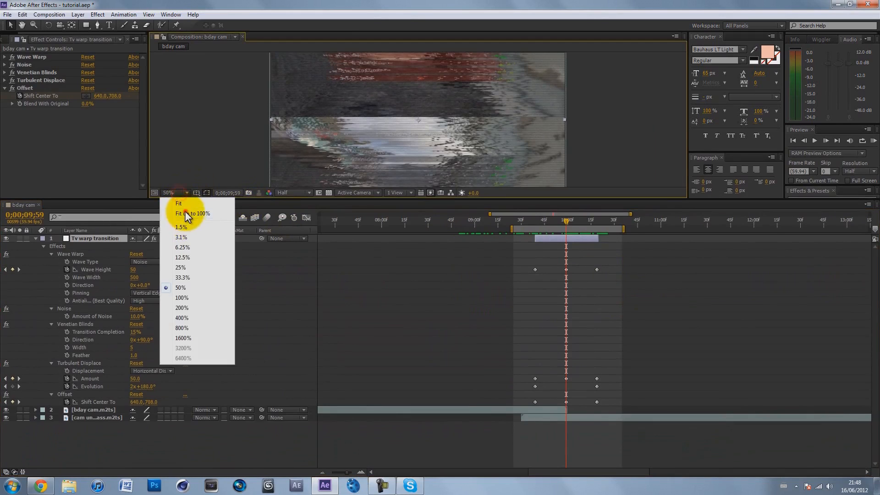
left_click(185, 212)
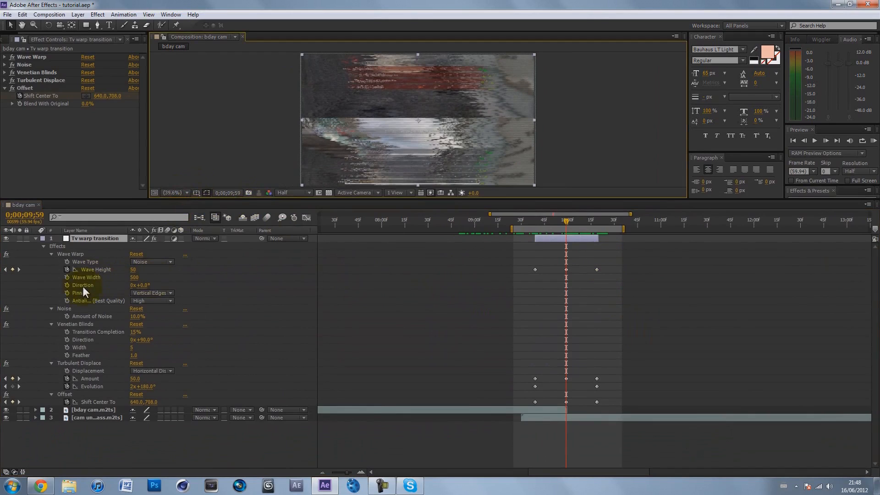
Apply Easy Ease to all the effect keyframes on the Tv warp transition layer and preview the motion.
left_click_drag(649, 263, 448, 409)
key("F9")
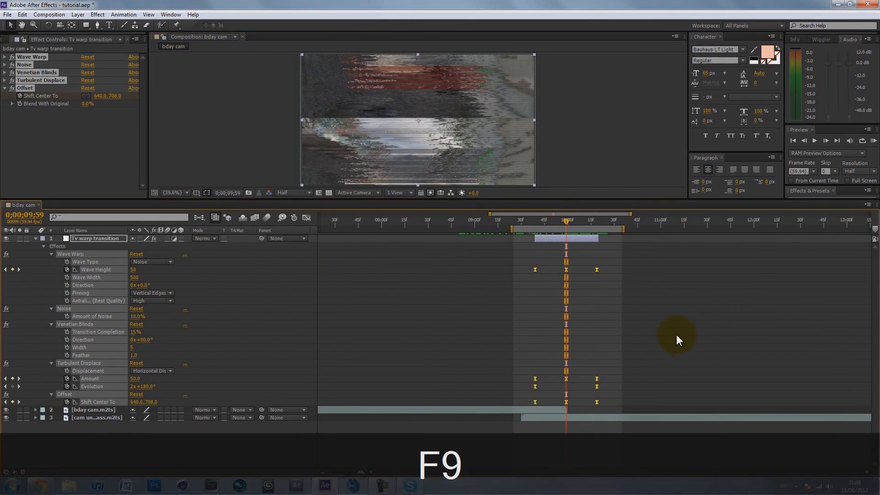
left_click(677, 335)
left_click_drag(536, 222, 587, 223)
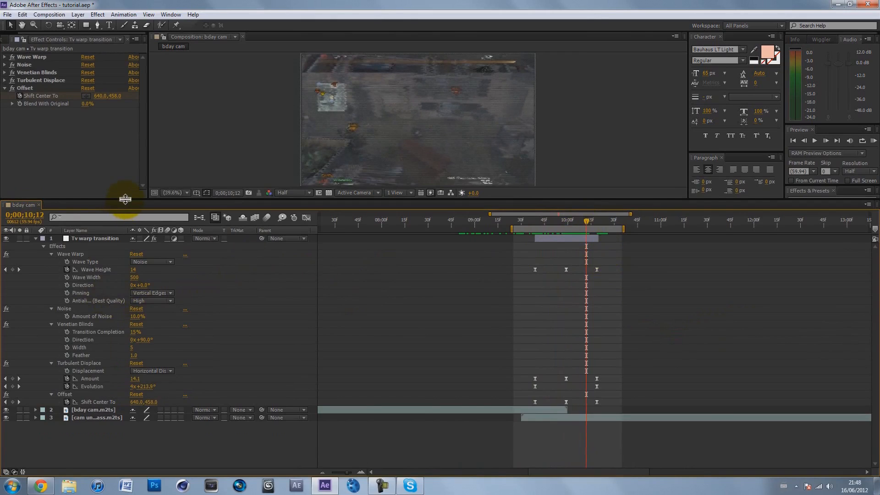
left_click_drag(613, 262, 498, 407)
left_click(481, 340)
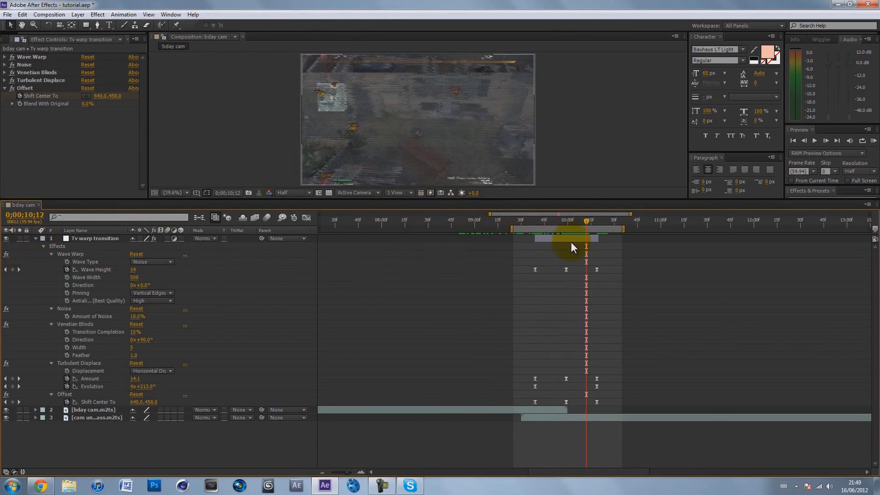
Return to 0;00;09;59, collapse the Tv warp transition layer and shrink the timeline area to enlarge the composition view.
left_click_drag(587, 219, 572, 213)
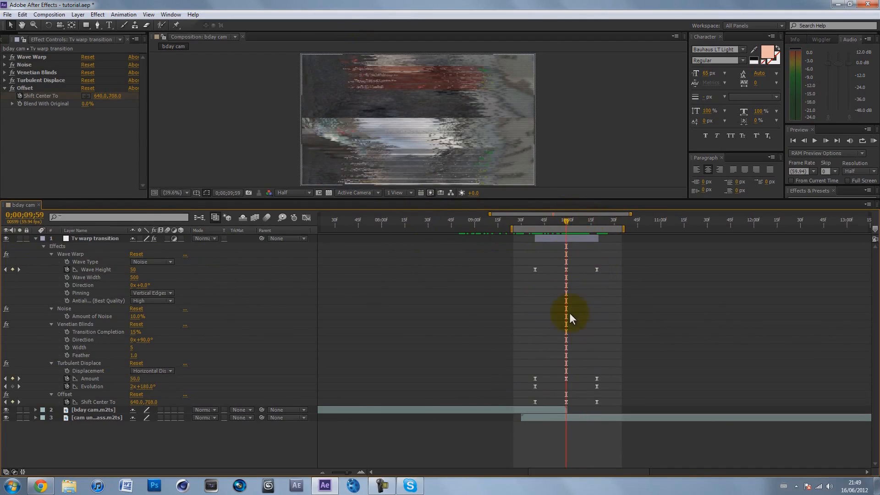
left_click(35, 239)
left_click_drag(490, 200, 491, 316)
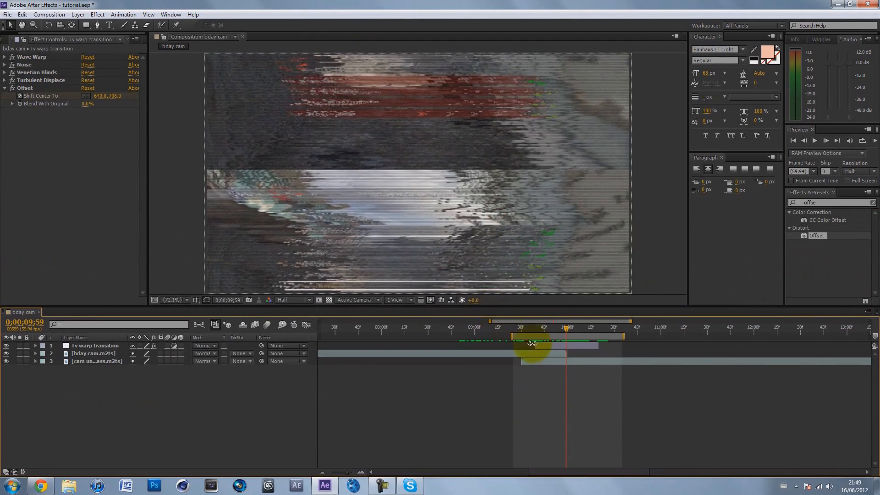
Enable Opacity keyframing for the bday cam.m2ts layer at 0;00;09;49, ten frames before its end.
left_click(552, 353)
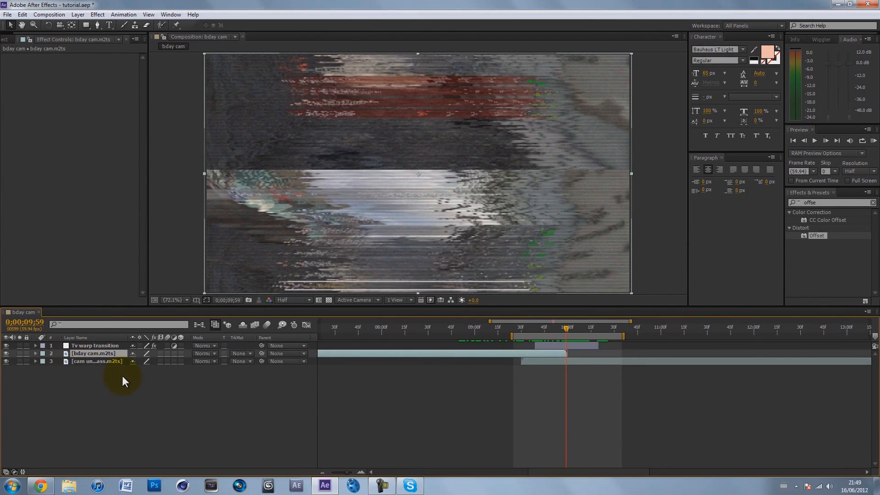
key("t")
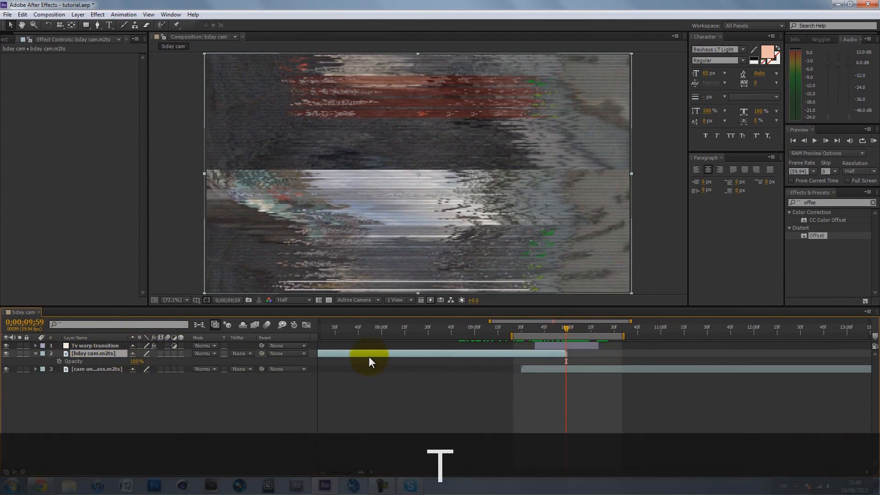
key("shift+Page_Up")
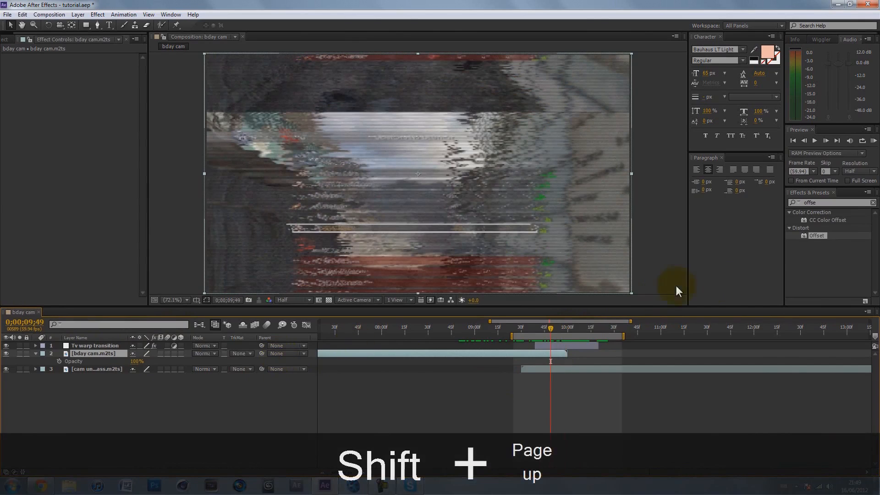
left_click(59, 362)
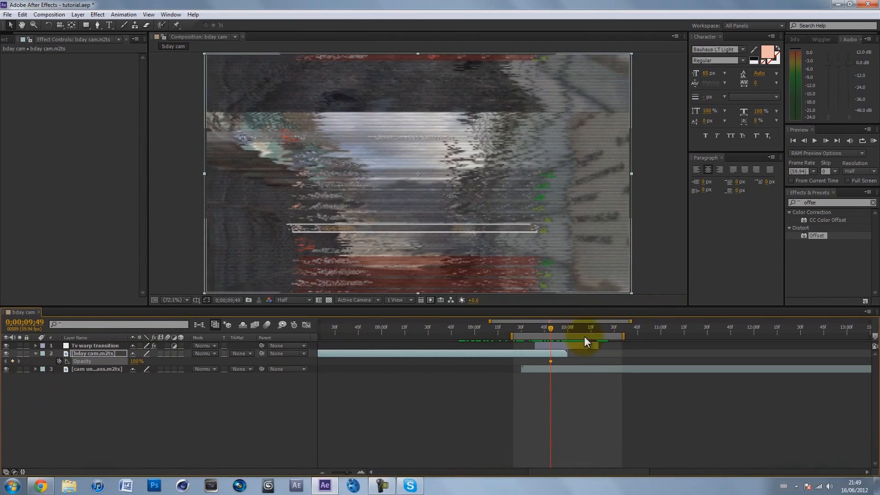
Add an Opacity keyframe of 0% at 0;00;09;59 on the bday cam.m2ts layer.
left_click_drag(552, 329, 563, 329)
left_click(136, 362)
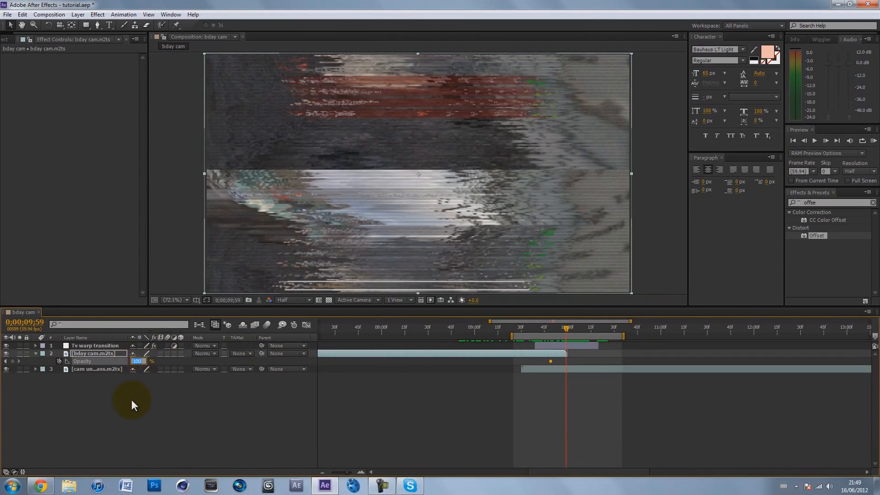
type("0")
key("Return")
Apply Easy Ease to both bday cam.m2ts Opacity keyframes and preview the fade through the transition.
left_click_drag(582, 362, 523, 362)
key("F9")
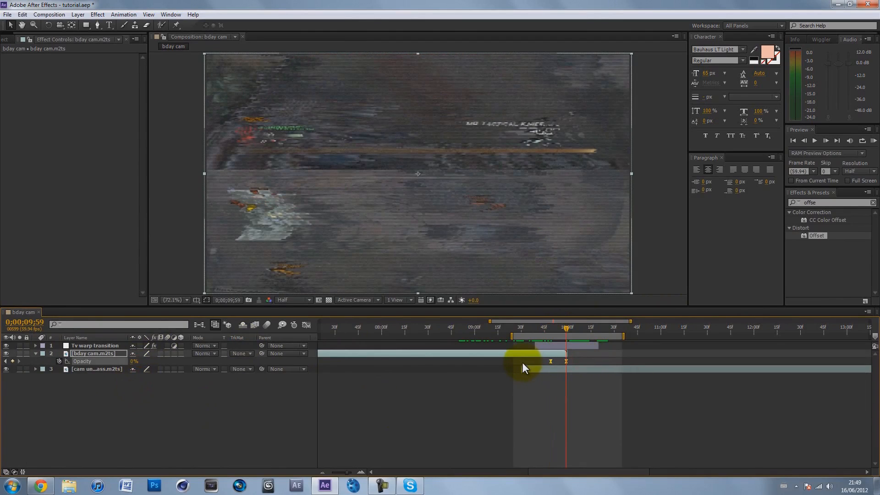
left_click(501, 378)
left_click_drag(531, 328, 577, 334)
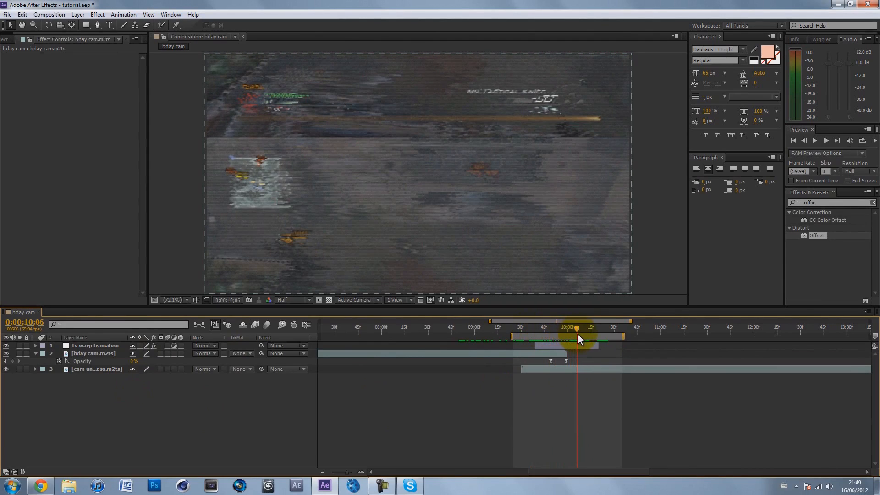
Undo the easing on the bday cam.m2ts Opacity keyframes, reapply Easy Ease to both and run a RAM preview of the fade.
left_click(548, 400)
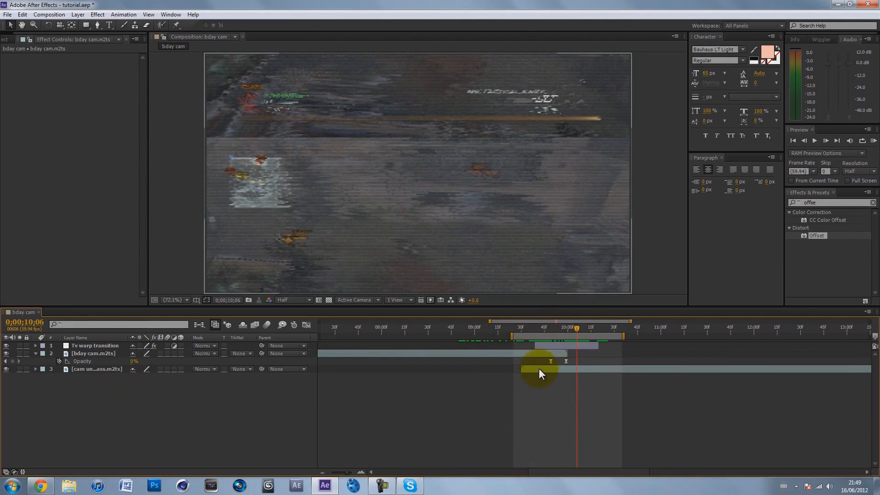
key("ctrl+z")
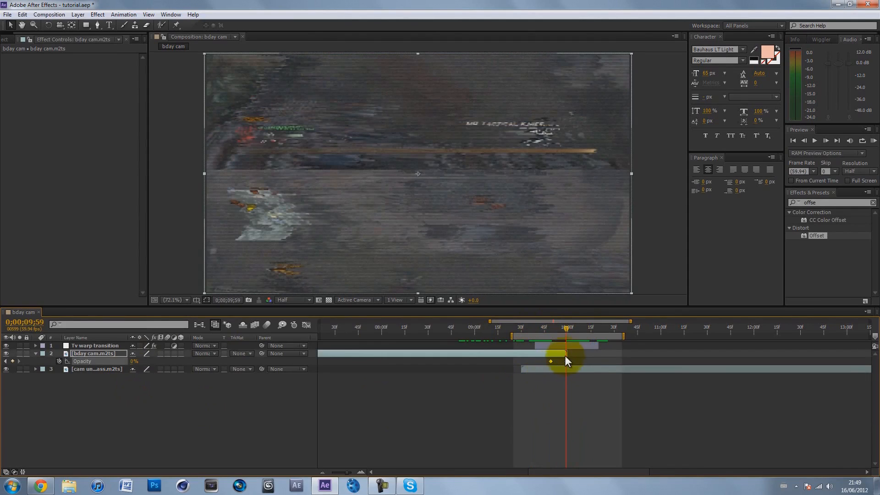
key("F9")
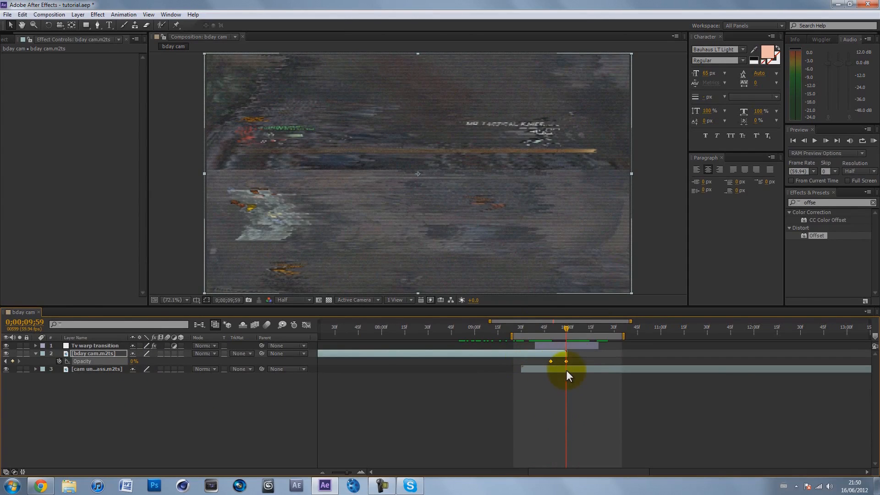
key("F9")
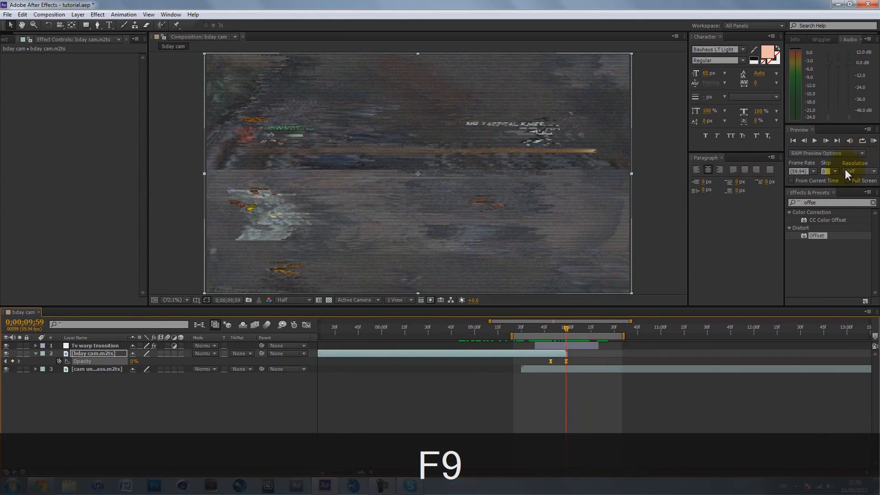
left_click(874, 142)
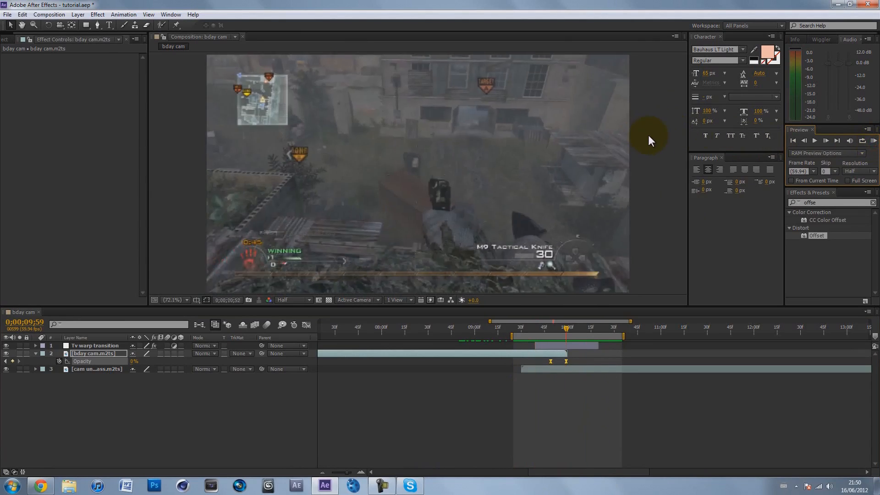
left_click(649, 135)
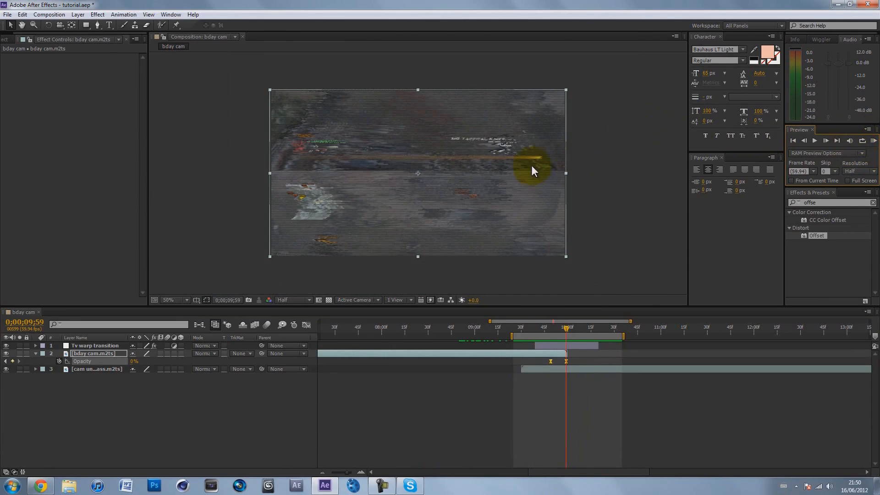
Scrub through the fade to 0;00;09;57, deselect the layer and play another RAM preview of the transition.
left_click_drag(542, 327, 563, 332)
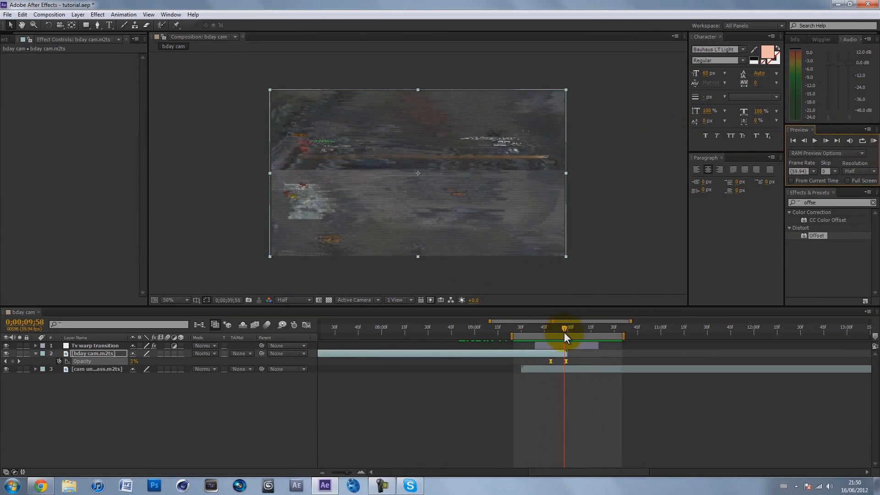
left_click(601, 244)
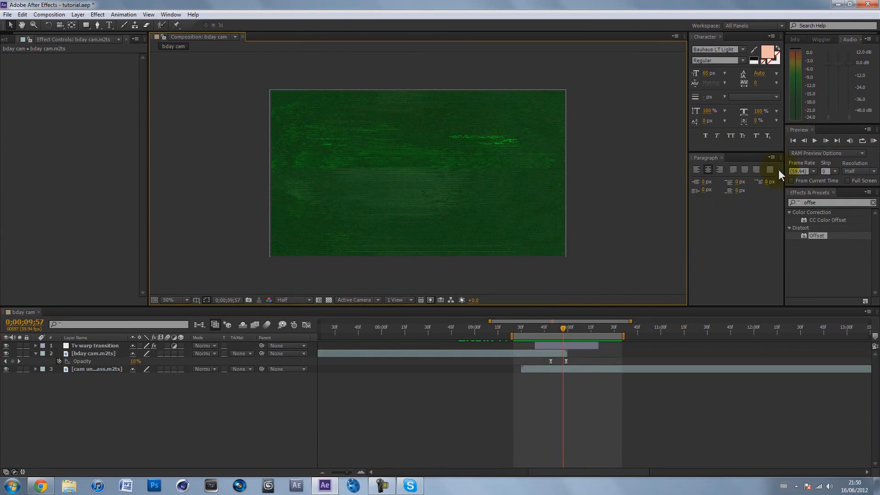
left_click(871, 145)
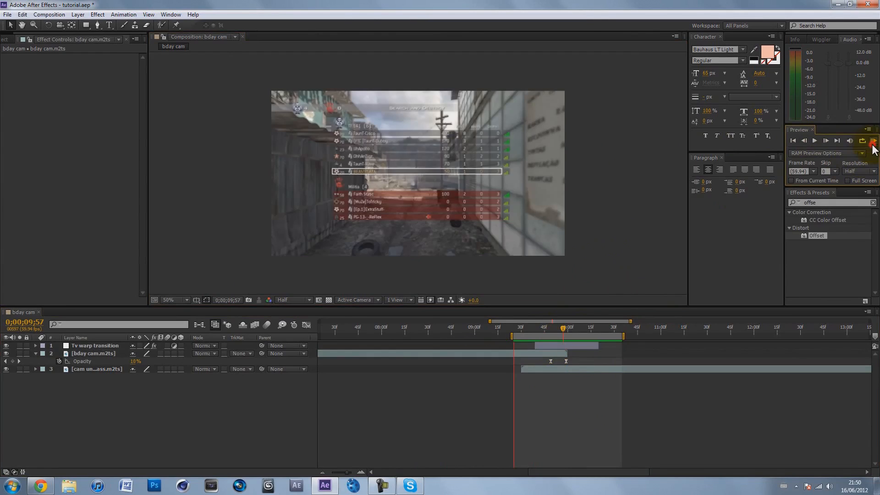
left_click(647, 170)
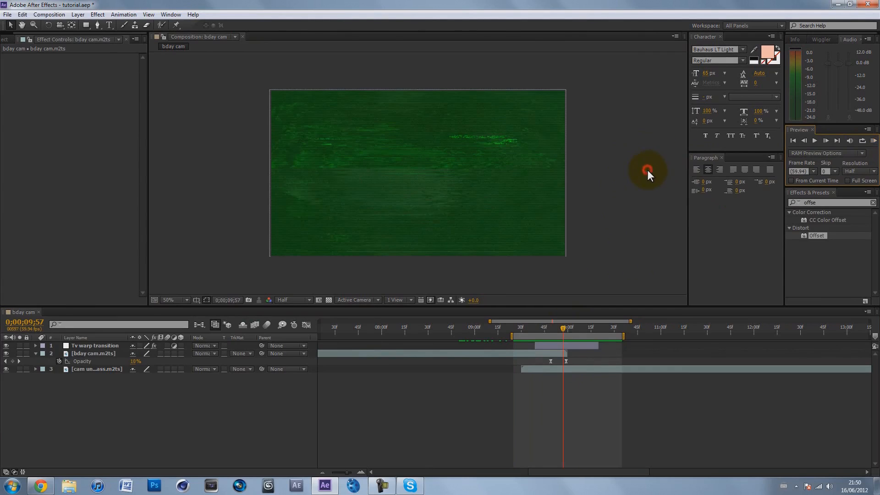
Reveal the keyframed properties of the Tv warp transition layer and scrub across the transition to its start at 0;00;09;39.
left_click(557, 353)
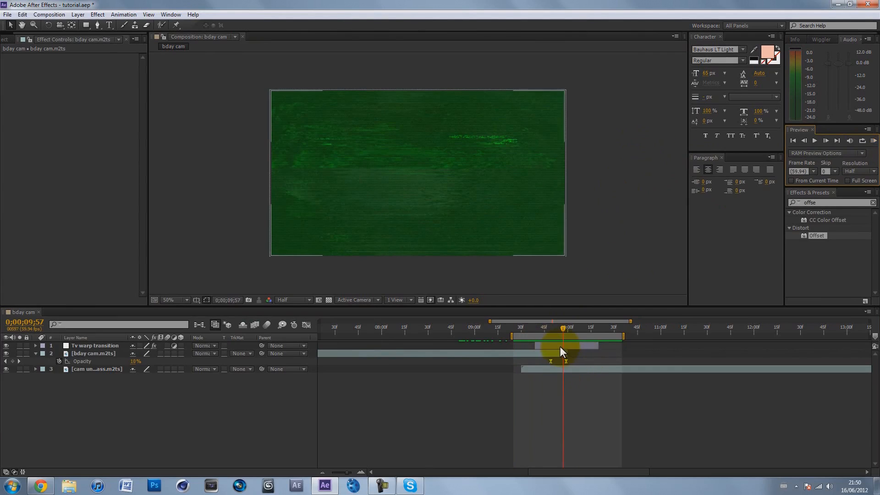
left_click(560, 346)
key("u")
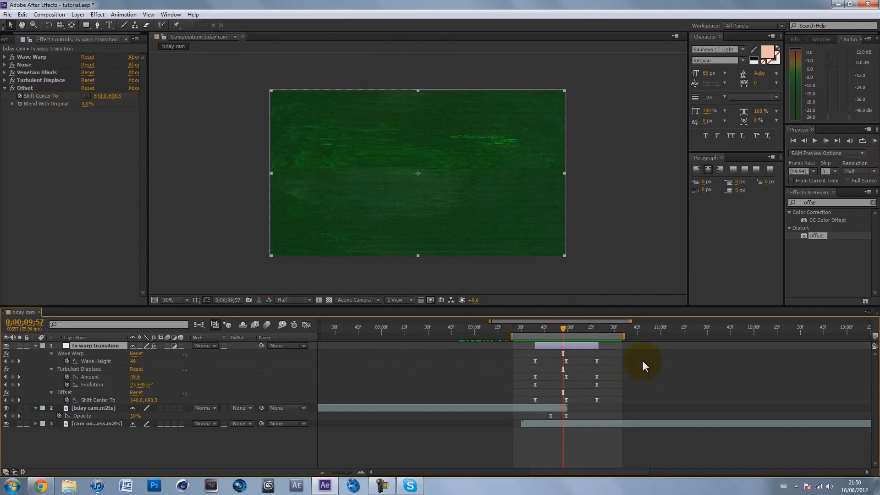
left_click(565, 328)
left_click_drag(565, 326, 603, 331)
left_click_drag(552, 334, 533, 335)
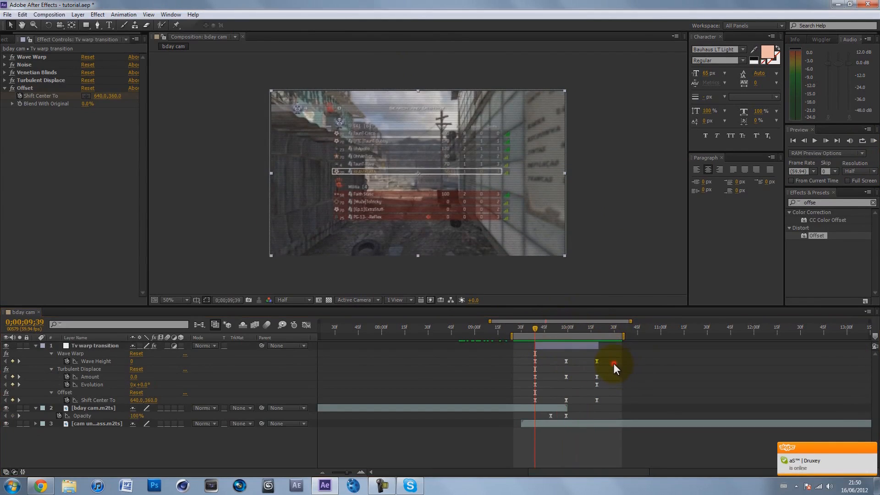
Select all Tv warp transition keyframes and try scaling their spacing proportionally, both shorter and out to just before 11;00.
left_click_drag(606, 355, 517, 404)
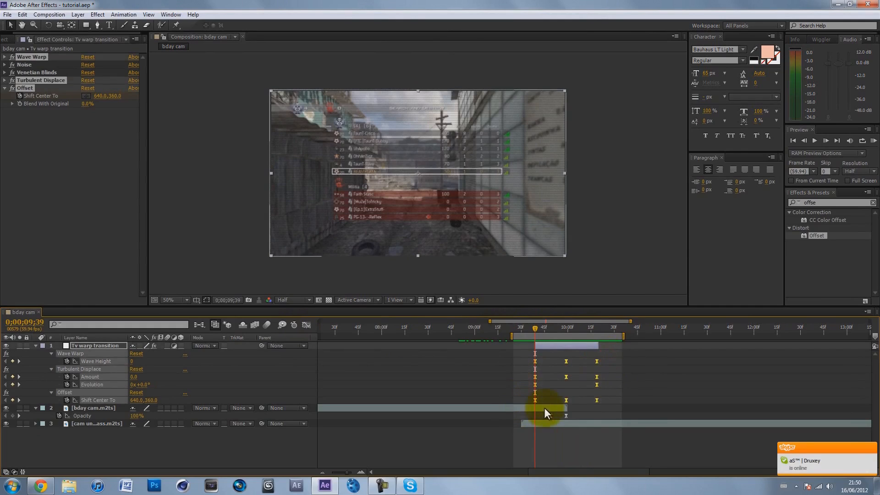
left_click_drag(596, 400, 505, 356)
left_click(623, 381)
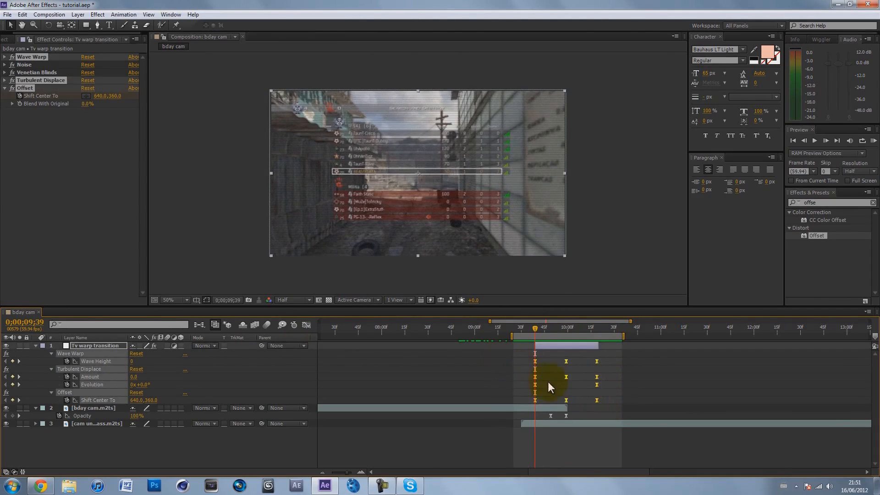
left_click_drag(596, 398, 615, 396)
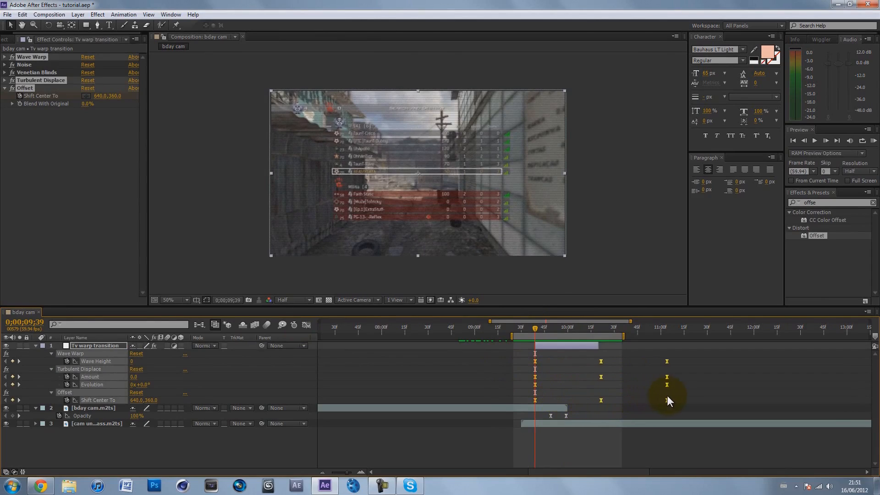
left_click_drag(559, 392, 629, 394)
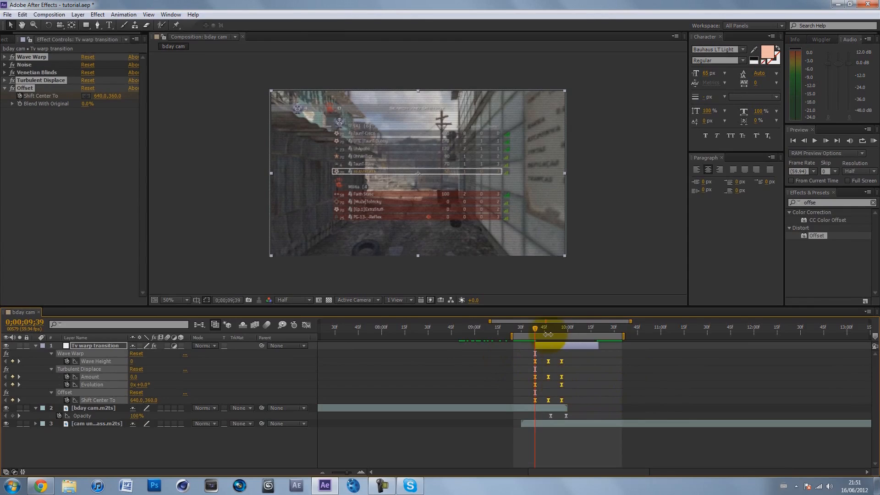
left_click_drag(561, 398, 655, 400)
Try shifting the middle Tv warp transition keyframes one property at a time, and undo those moves.
left_click(596, 366)
left_click_drag(595, 362, 598, 398)
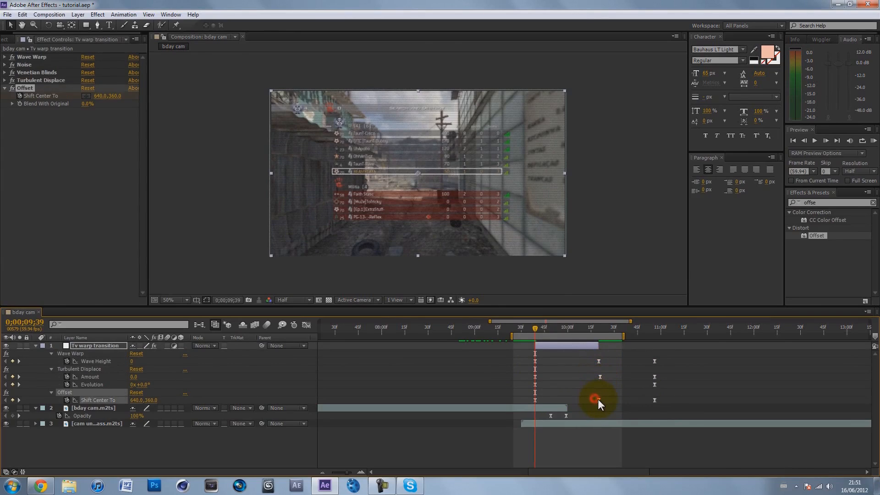
key("ctrl+z")
key("ctrl+z")
key("ctrl+z")
Try compressing all Tv warp transition keyframes to end just after 10;00, undo the spacing changes and deselect the keyframes.
left_click_drag(674, 402, 521, 353)
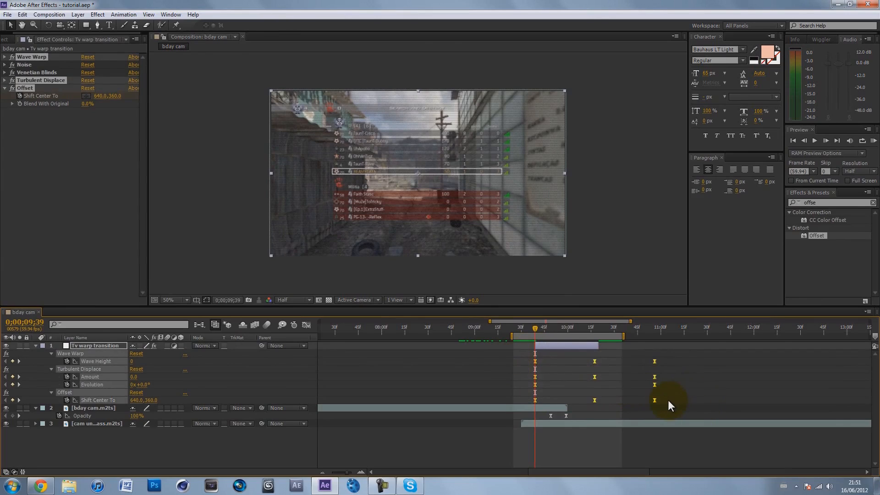
left_click_drag(654, 401, 571, 393)
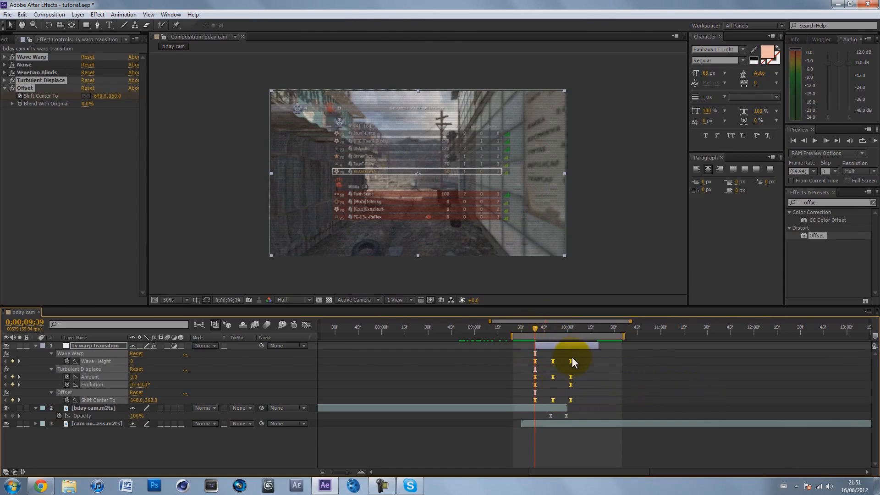
key("ctrl+z")
key("ctrl+z")
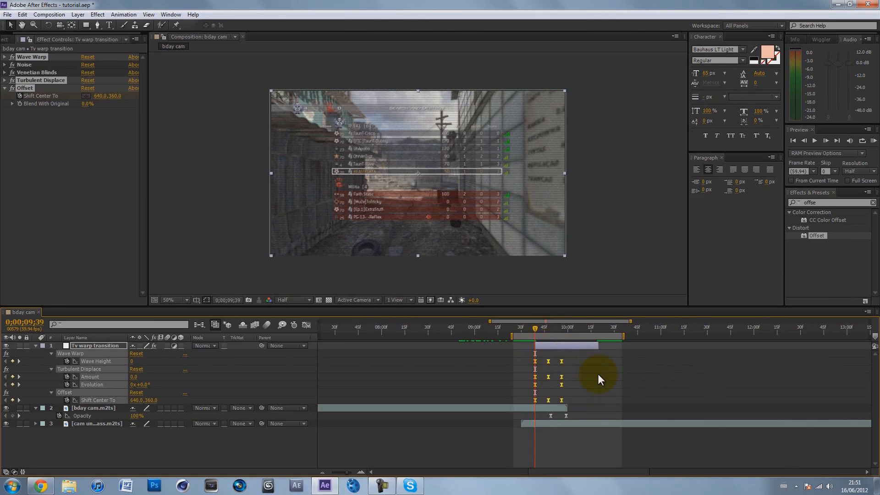
left_click(630, 370)
Scrub to 0;00;09;55 and play the finished transition twice as a RAM preview.
left_click_drag(540, 329, 560, 328)
left_click(873, 141)
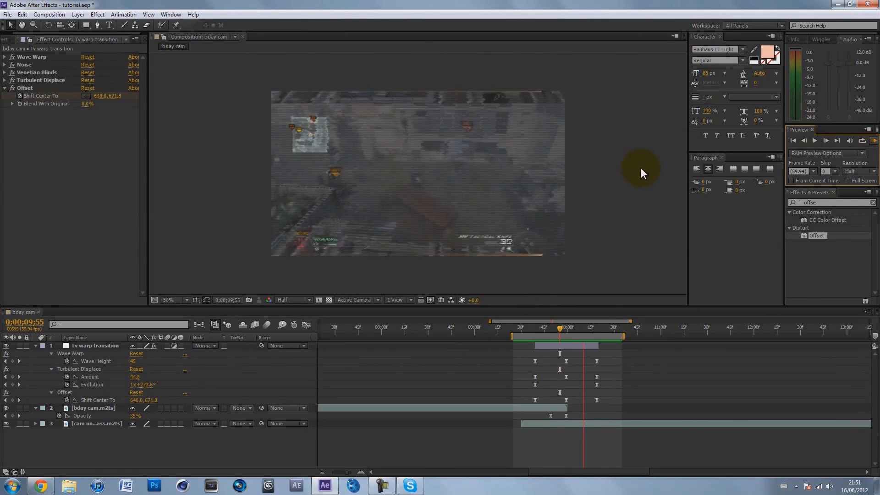
left_click(640, 168)
left_click(594, 206)
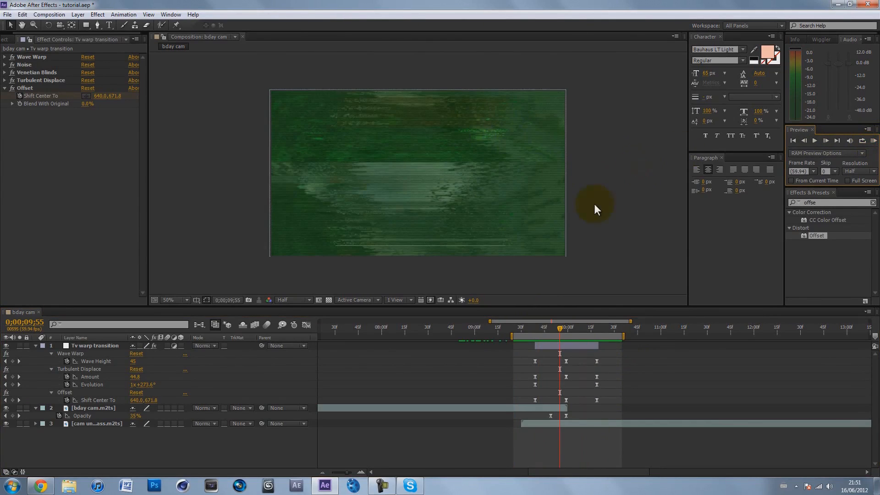
left_click(874, 141)
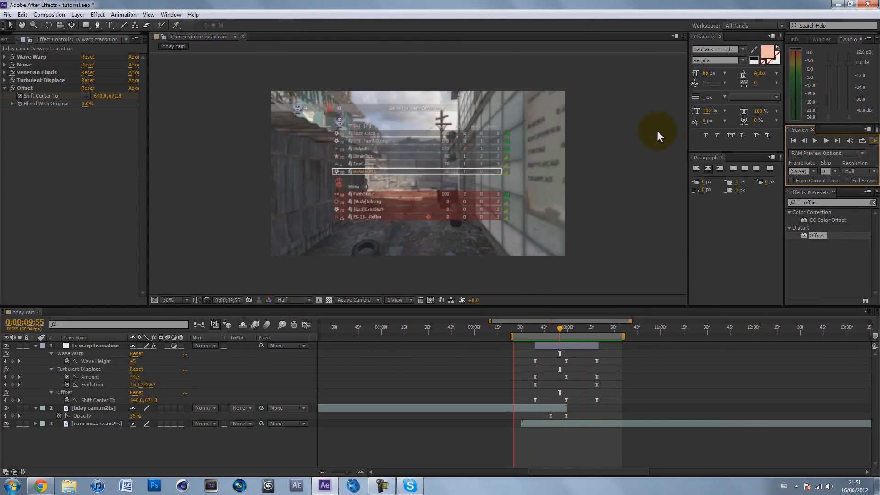
left_click(658, 131)
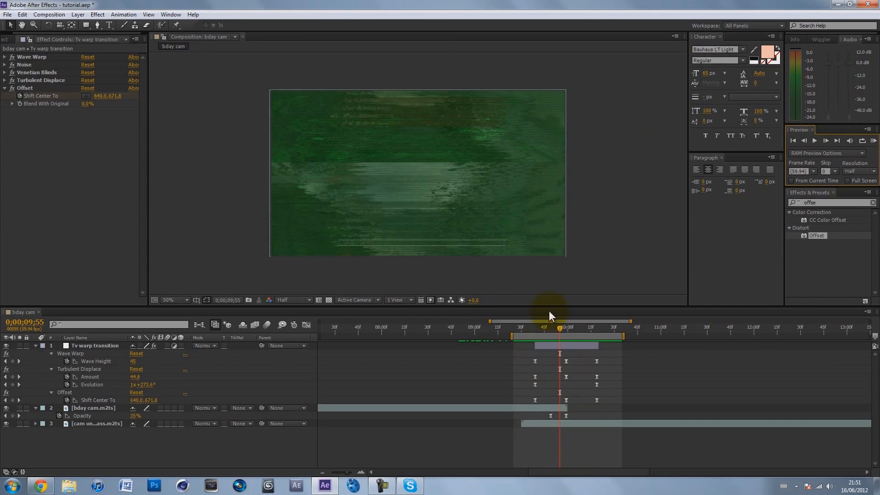
Scrub back to the warped frame at 0;00;09;48 and minimize the program to show the desktop.
mouse_move(544, 328)
left_mouse_down()
mouse_move(558, 326)
mouse_move(548, 327)
left_mouse_up()
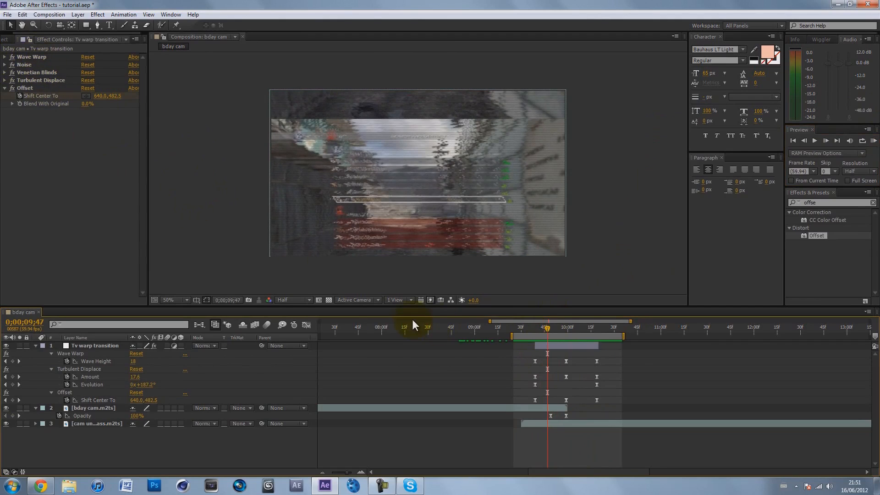
mouse_move(550, 330)
left_mouse_down()
mouse_move(579, 332)
mouse_move(549, 327)
left_mouse_up()
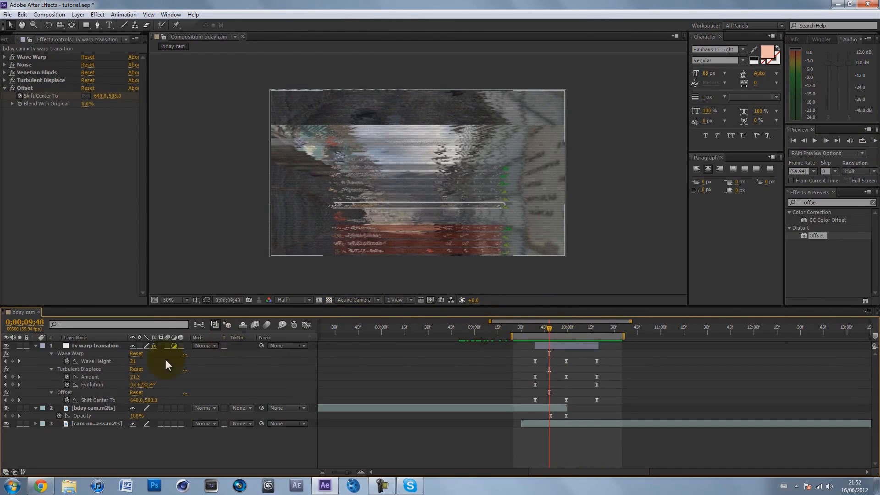
left_click(78, 260)
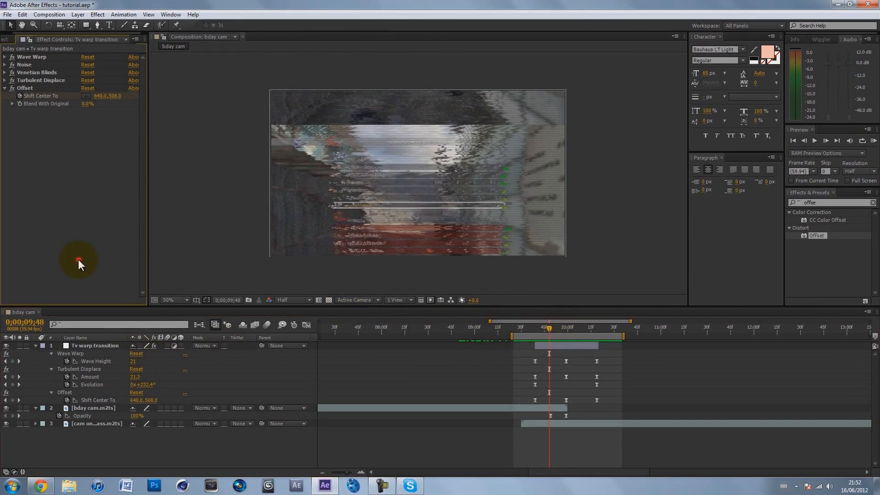
left_click(838, 4)
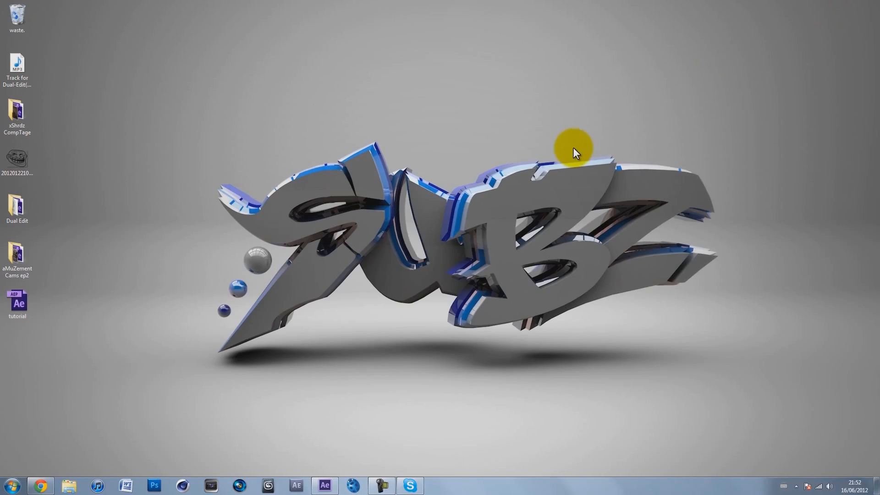